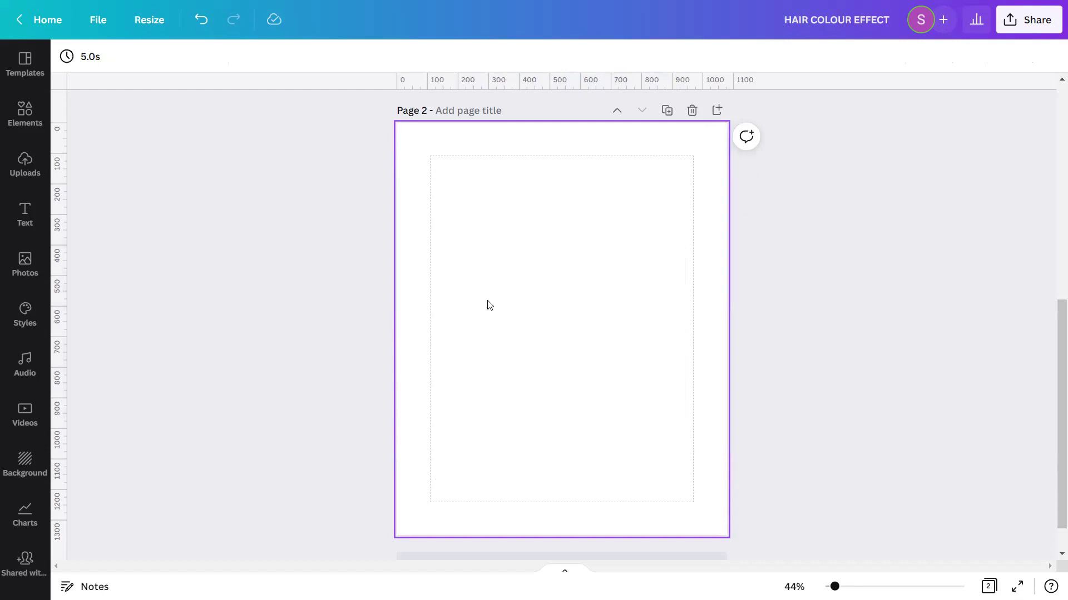
Set the uploaded woman's portrait as Page 2's background and duplicate the page as Page 3.
left_click(25, 161)
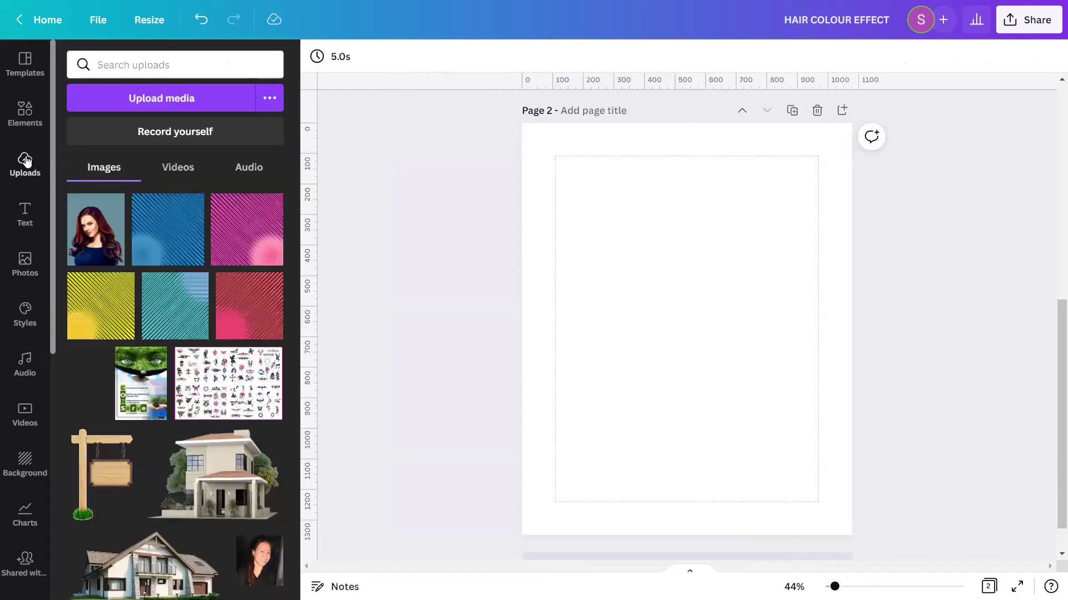
left_click(92, 225)
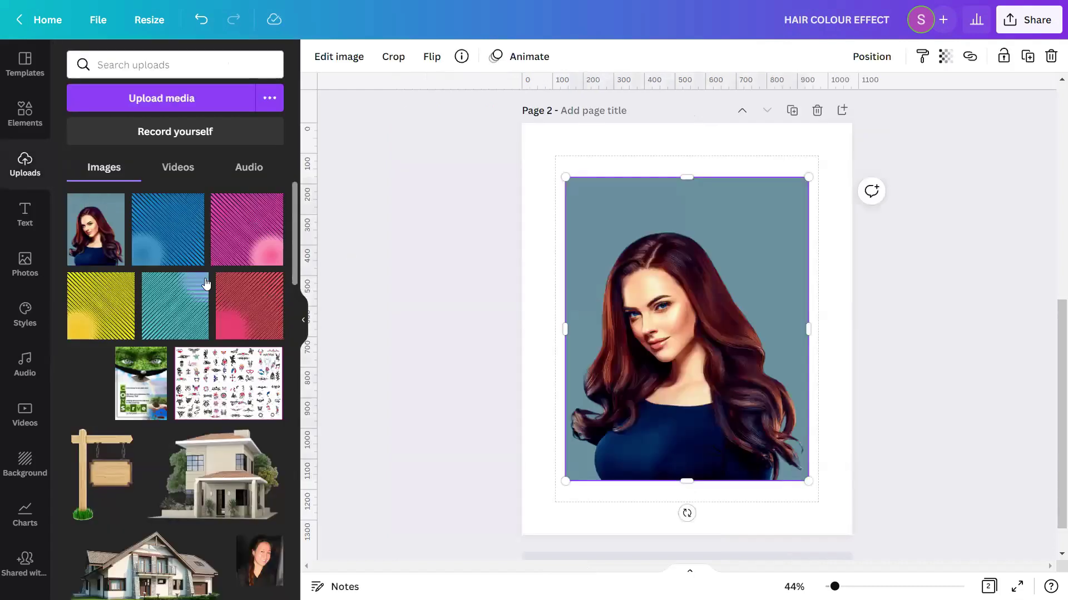
left_click(303, 320)
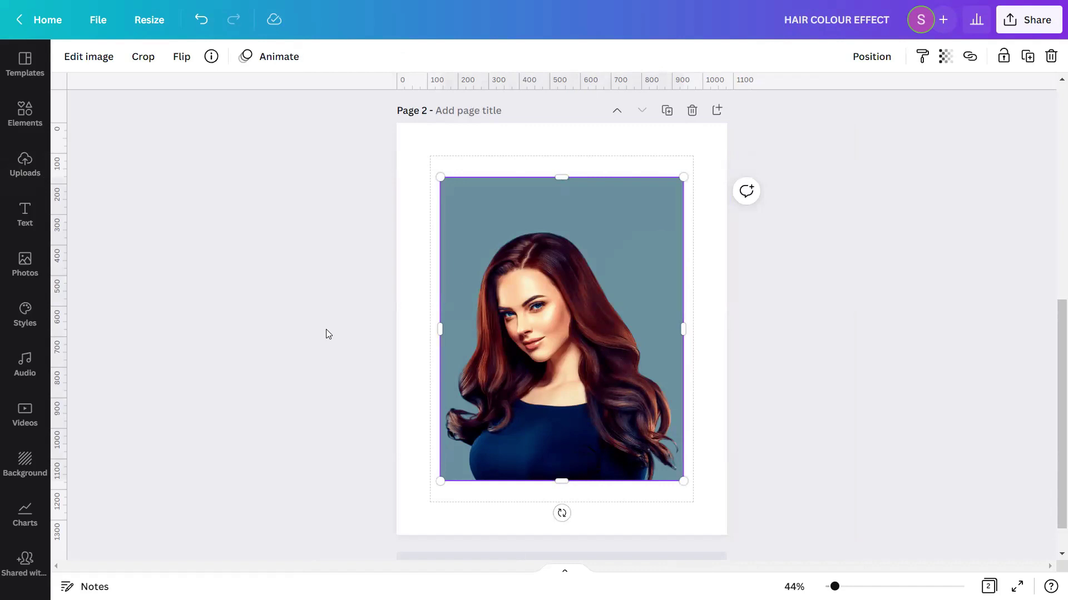
right_click(551, 350)
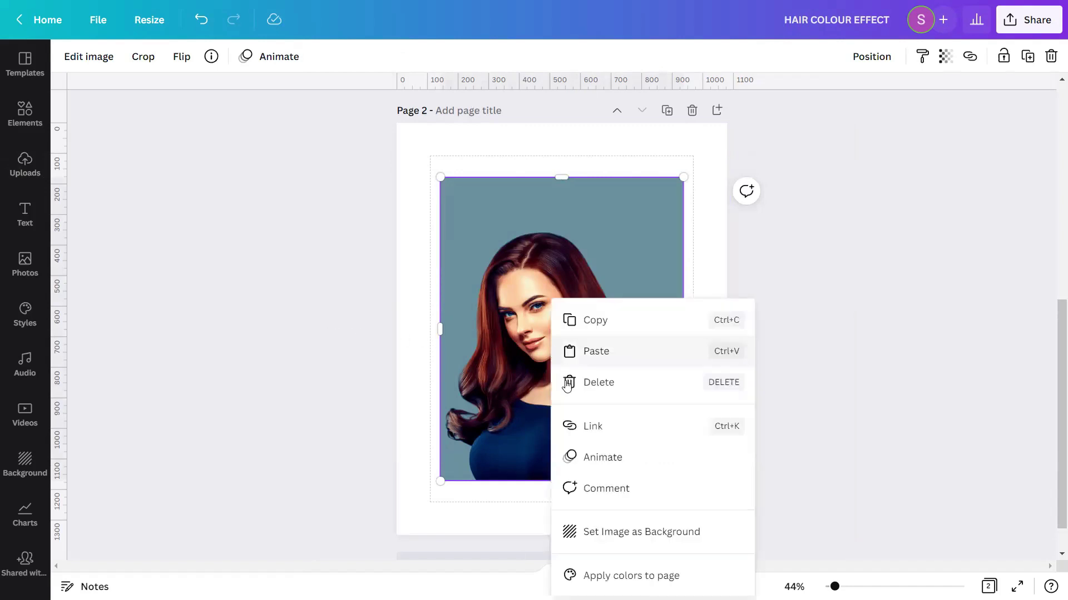
left_click(611, 533)
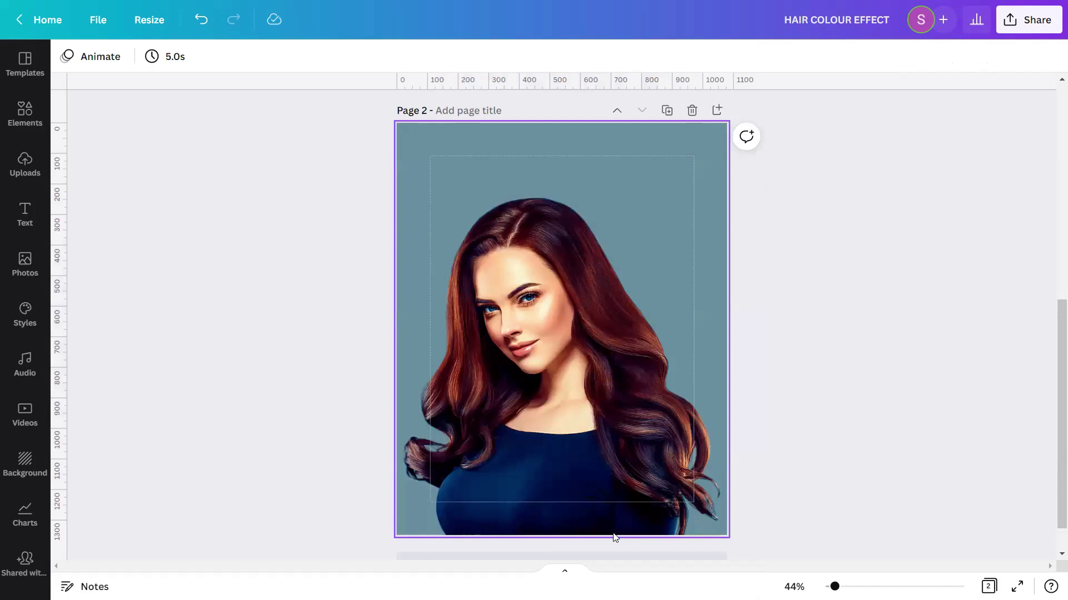
left_click(666, 110)
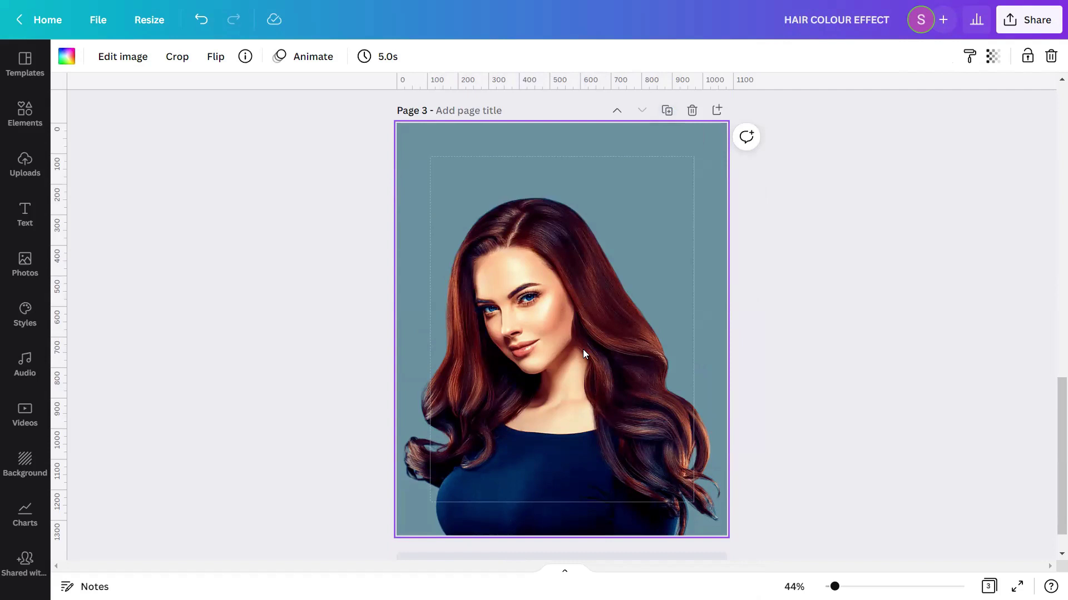
Detach the portrait from Page 3's background so it sits as an inset image.
right_click(583, 350)
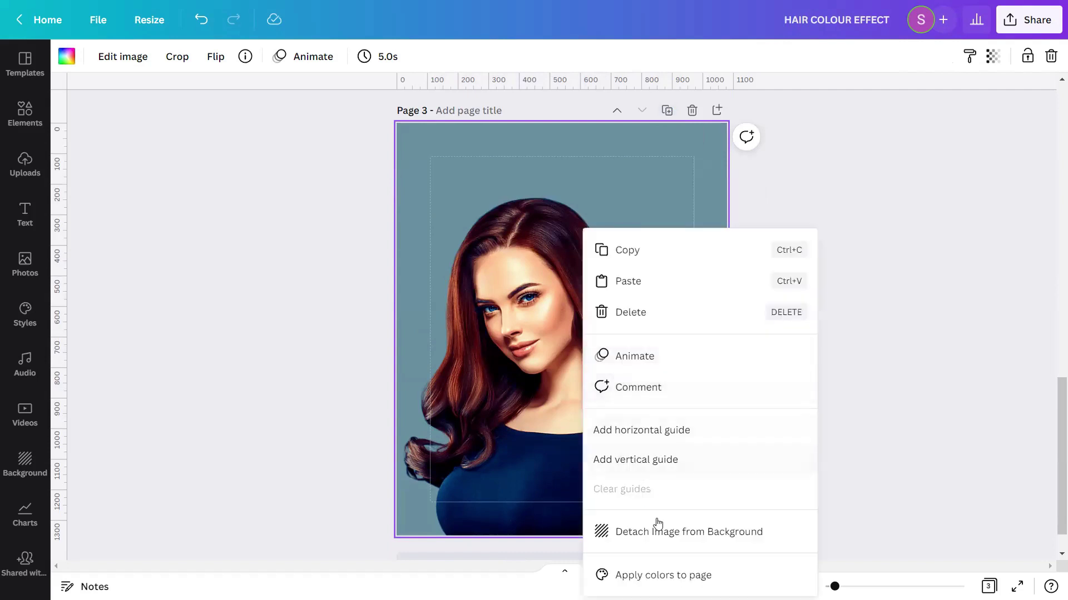
left_click(664, 534)
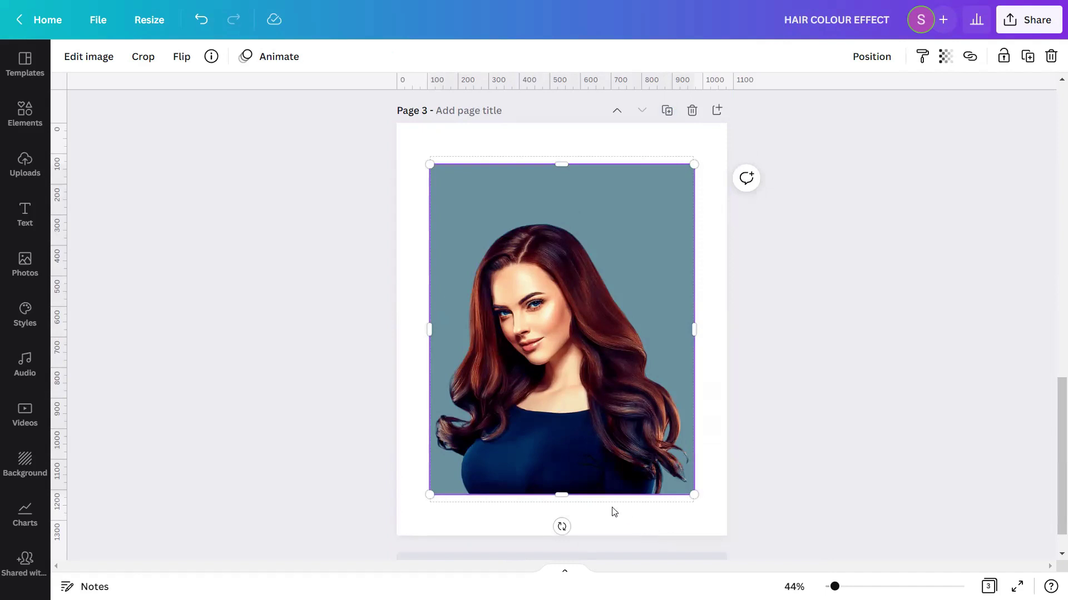
Run Background Remover on the Page 3 portrait to strip the grey-blue backdrop.
left_click(59, 59)
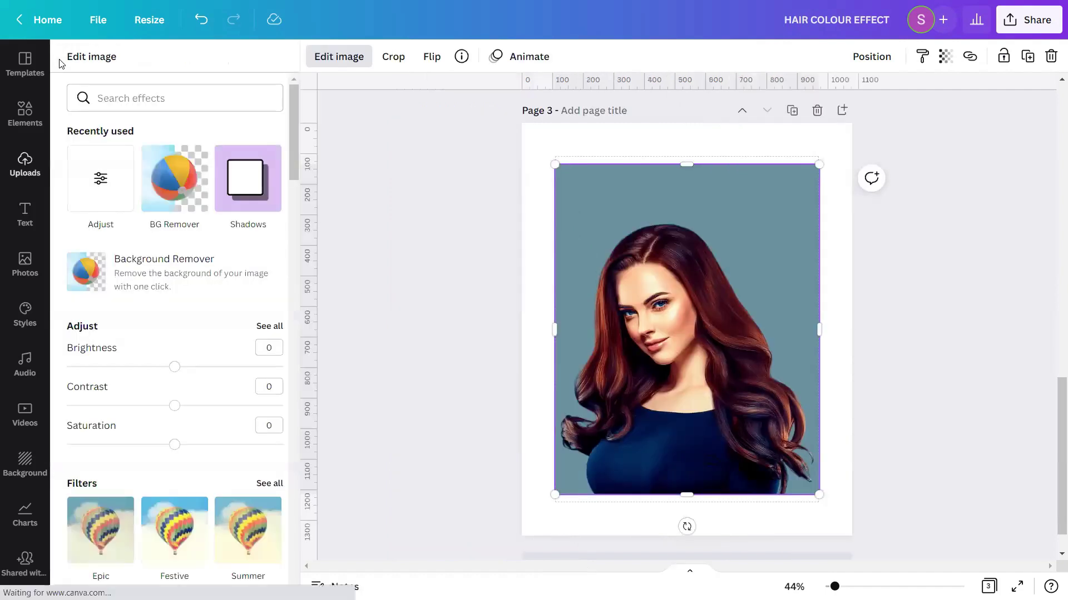
left_click(86, 269)
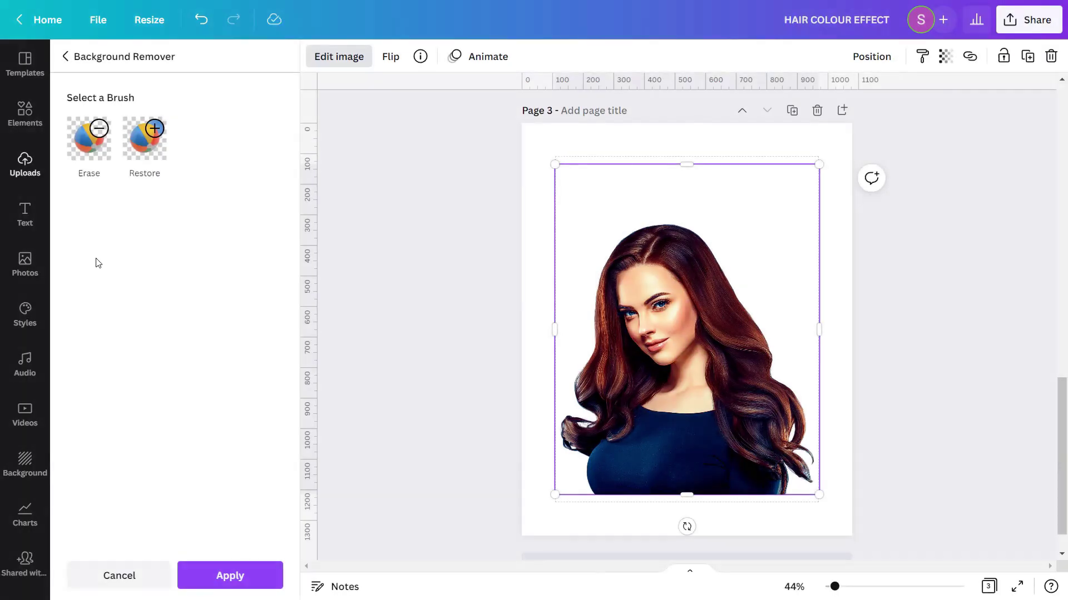
Erase the face, neck and lower shirt areas with the eraser at size 40.
left_click(89, 139)
left_click_drag(120, 219, 153, 218)
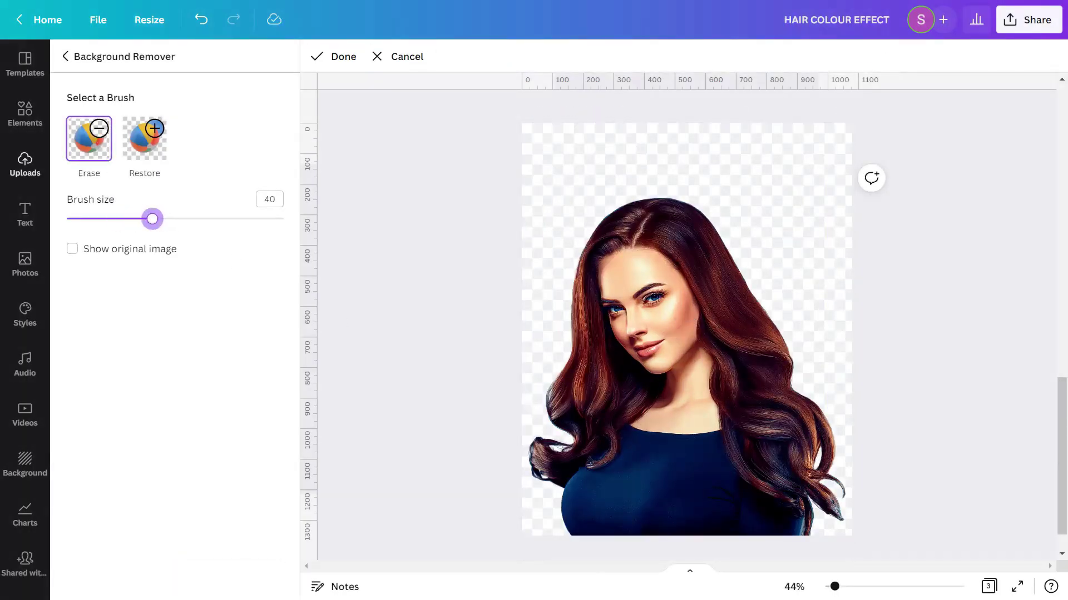
scroll(543, 238, "up", 5)
mouse_move(465, 226)
left_mouse_down()
mouse_move(485, 205)
mouse_move(534, 196)
mouse_move(534, 217)
mouse_move(485, 240)
mouse_move(464, 231)
mouse_move(464, 266)
mouse_move(488, 318)
mouse_move(564, 254)
mouse_move(625, 304)
mouse_move(581, 240)
mouse_move(576, 264)
mouse_move(645, 341)
mouse_move(641, 456)
mouse_move(668, 368)
mouse_move(643, 331)
left_mouse_up()
scroll(576, 267, "up", 2)
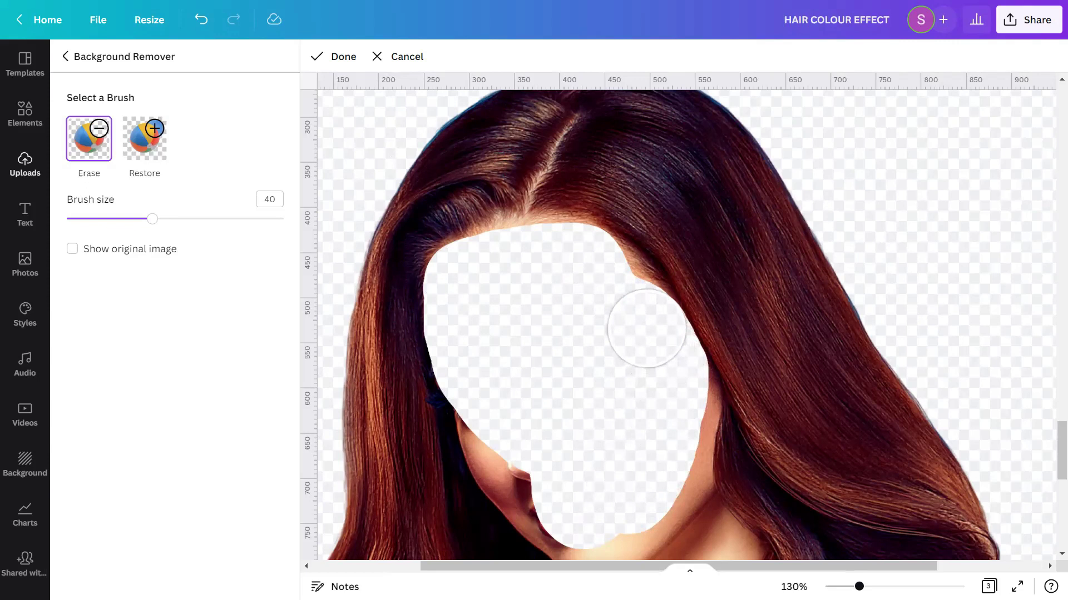
scroll(643, 331, "down", 4)
mouse_move(675, 238)
left_mouse_down()
mouse_move(654, 386)
mouse_move(488, 247)
mouse_move(506, 315)
mouse_move(669, 448)
mouse_move(626, 355)
mouse_move(518, 333)
mouse_move(596, 409)
mouse_move(677, 445)
mouse_move(674, 303)
mouse_move(675, 357)
mouse_move(705, 409)
left_mouse_up()
scroll(660, 400, "down", 4)
mouse_move(668, 209)
left_mouse_down()
mouse_move(670, 250)
mouse_move(639, 329)
mouse_move(578, 397)
mouse_move(656, 452)
mouse_move(708, 255)
mouse_move(739, 445)
left_mouse_up()
scroll(369, 497, "down", 4)
mouse_move(369, 497)
left_mouse_down()
mouse_move(565, 393)
mouse_move(723, 250)
left_mouse_up()
scroll(688, 338, "up", 1)
left_click_drag(689, 339, 596, 470)
scroll(596, 470, "down", 3)
mouse_move(417, 473)
left_mouse_down()
mouse_move(529, 370)
mouse_move(474, 431)
mouse_move(712, 478)
mouse_move(831, 441)
left_mouse_up()
scroll(668, 465, "up", 3)
At eraser size 24, erase the shirt strips along the right hair and below the left hair.
left_click_drag(152, 219, 117, 218)
scroll(763, 222, "up", 2)
mouse_move(749, 200)
left_mouse_down()
mouse_move(766, 231)
mouse_move(774, 317)
mouse_move(776, 223)
mouse_move(795, 312)
mouse_move(827, 380)
mouse_move(782, 238)
mouse_move(809, 344)
mouse_move(937, 503)
mouse_move(828, 385)
mouse_move(936, 476)
left_mouse_up()
scroll(936, 476, "down", 2)
scroll(884, 422, "down", 3)
left_click(145, 139)
left_click(89, 139)
mouse_move(399, 377)
left_mouse_down()
mouse_move(507, 324)
mouse_move(543, 274)
left_mouse_up()
scroll(593, 331, "up", 2)
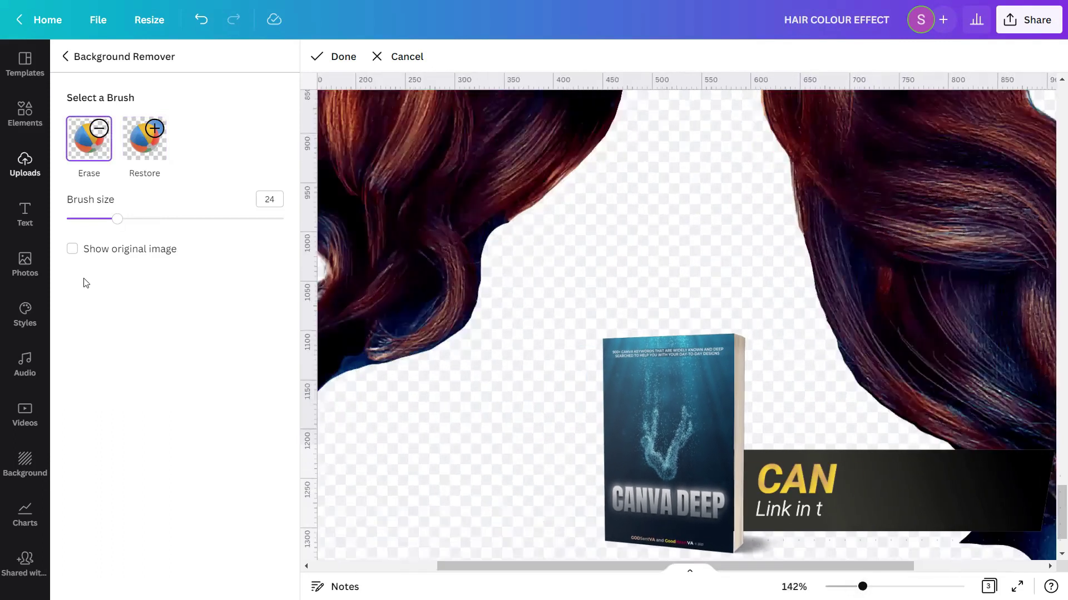
Clean up the remaining hair edges with a size-10 eraser and apply the hair-only cut-out.
left_click_drag(117, 219, 86, 219)
mouse_move(394, 319)
left_mouse_down()
mouse_move(420, 311)
mouse_move(434, 278)
left_mouse_up()
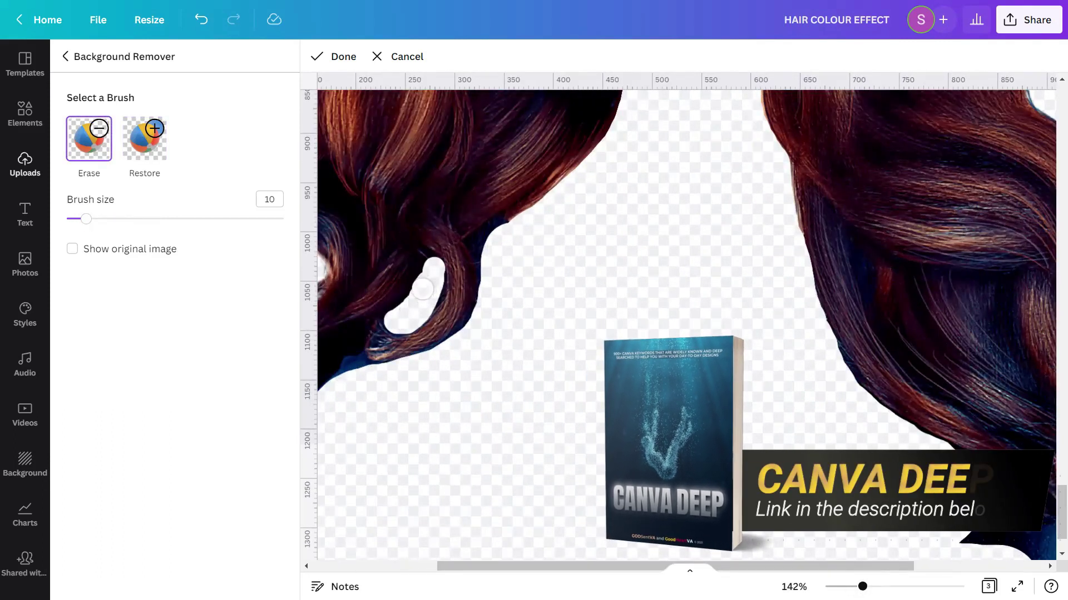
mouse_move(501, 228)
left_mouse_down()
mouse_move(484, 250)
mouse_move(487, 289)
mouse_move(470, 335)
left_mouse_up()
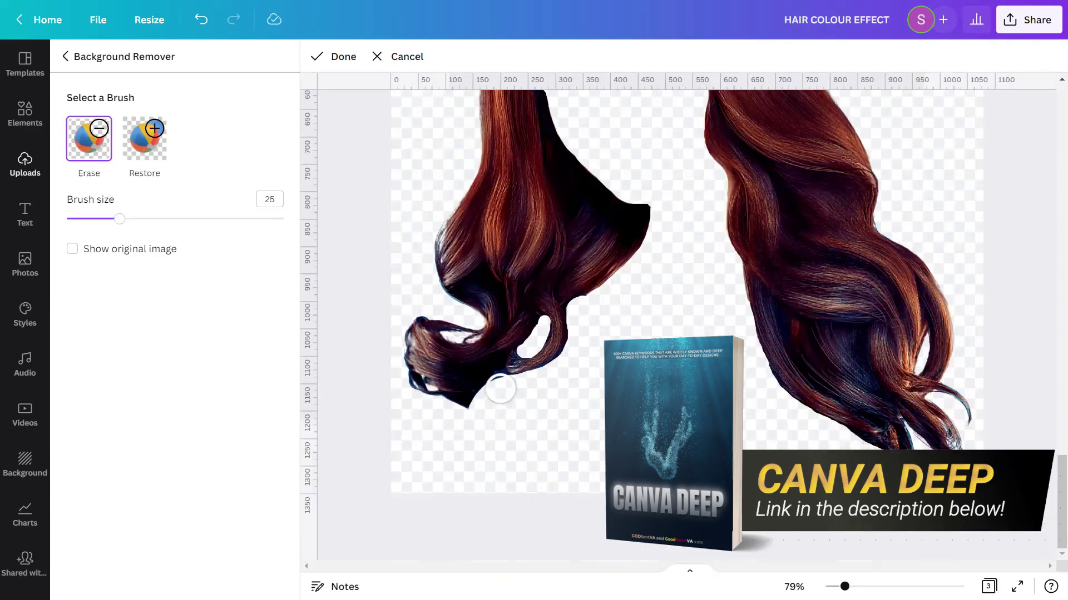
left_click_drag(439, 411, 498, 391)
scroll(499, 391, "up", 6)
scroll(482, 349, "up", 4)
mouse_move(395, 311)
left_mouse_down()
mouse_move(436, 279)
mouse_move(504, 257)
mouse_move(595, 286)
mouse_move(661, 325)
left_mouse_up()
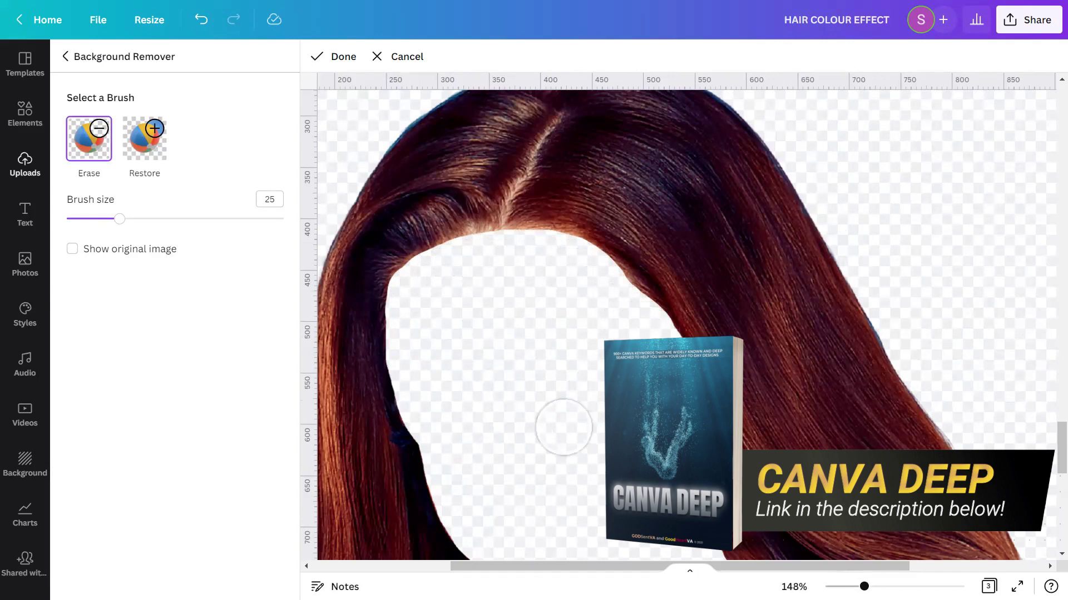
scroll(562, 424, "down", 5)
scroll(786, 393, "down", 5)
scroll(852, 556, "down", 5)
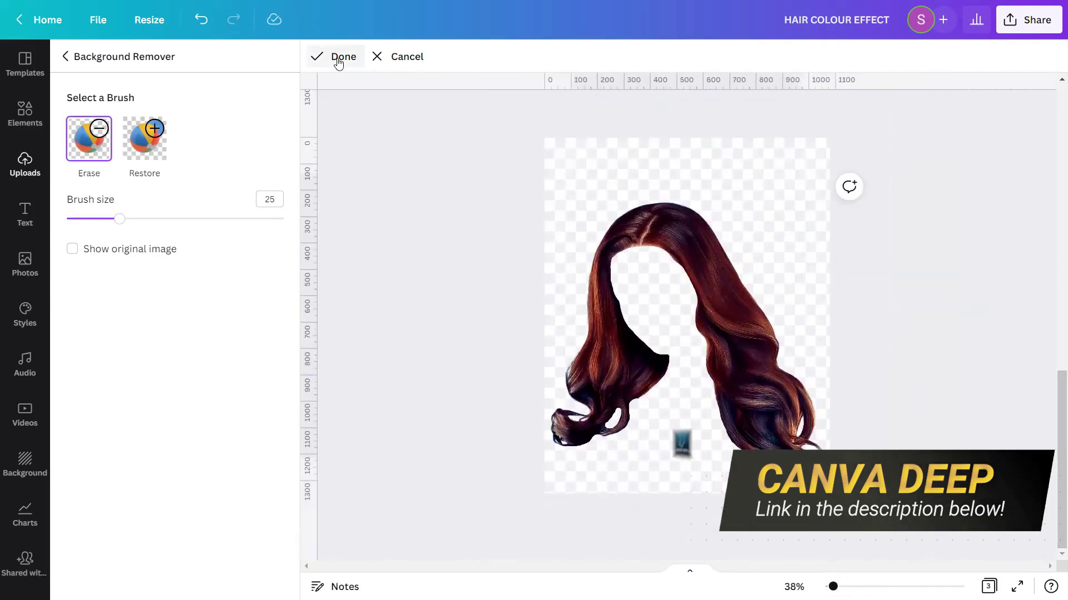
left_click(337, 56)
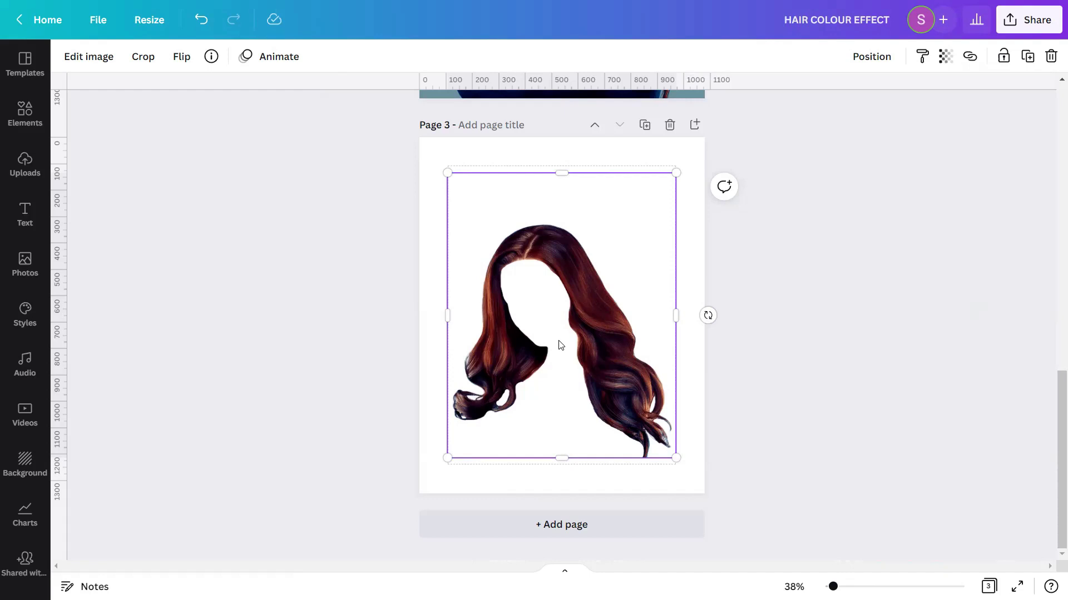
Copy the hair cut-out from Page 3 and paste it over Page 2's portrait.
right_click(560, 346)
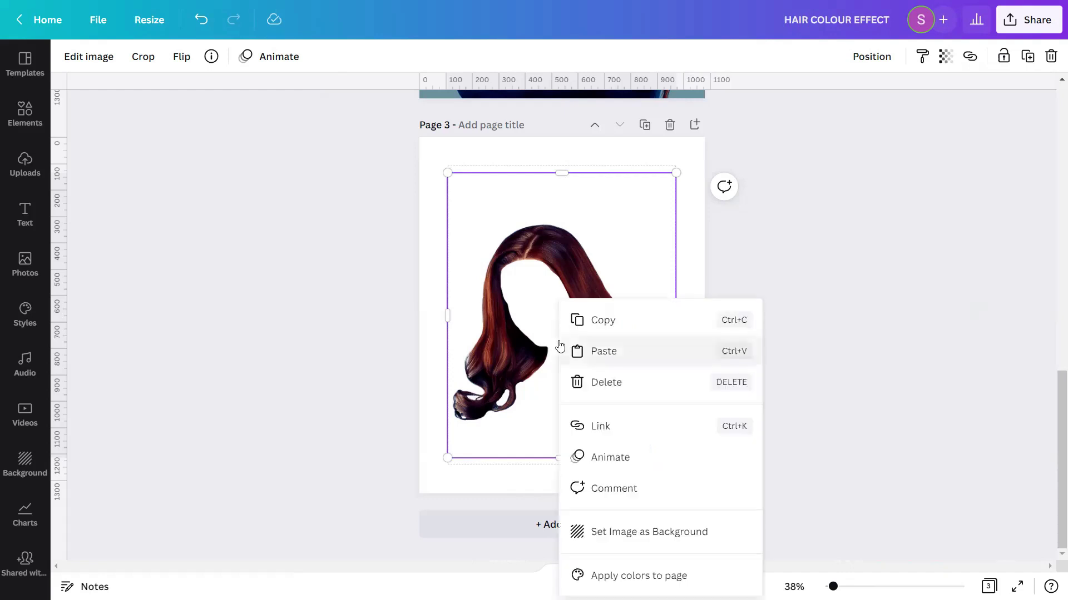
left_click(607, 320)
scroll(608, 321, "up", 4)
scroll(607, 319, "up", 5)
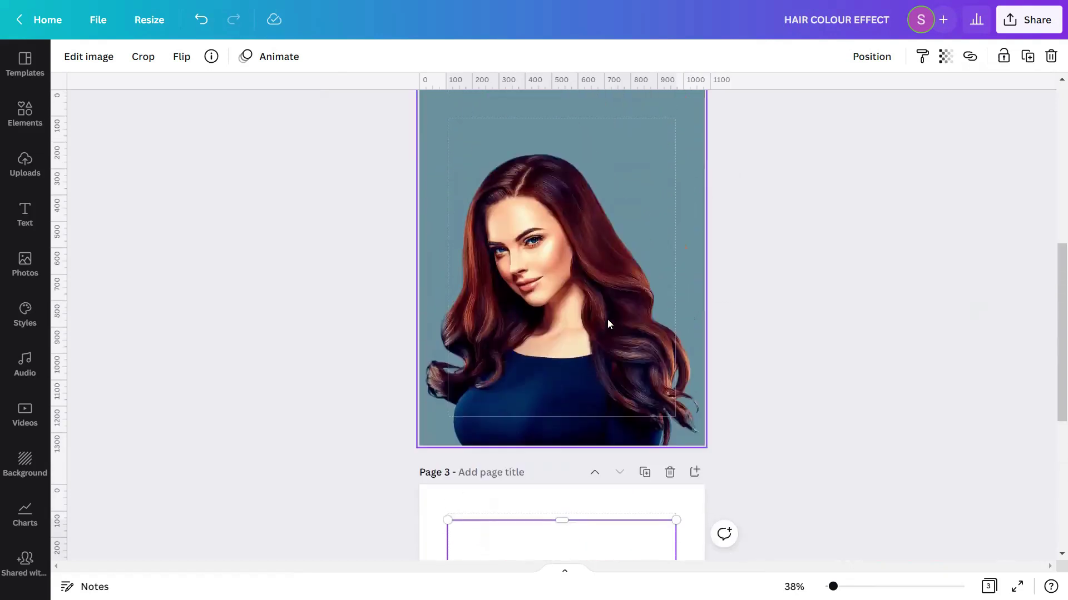
left_click(519, 301)
right_click(518, 301)
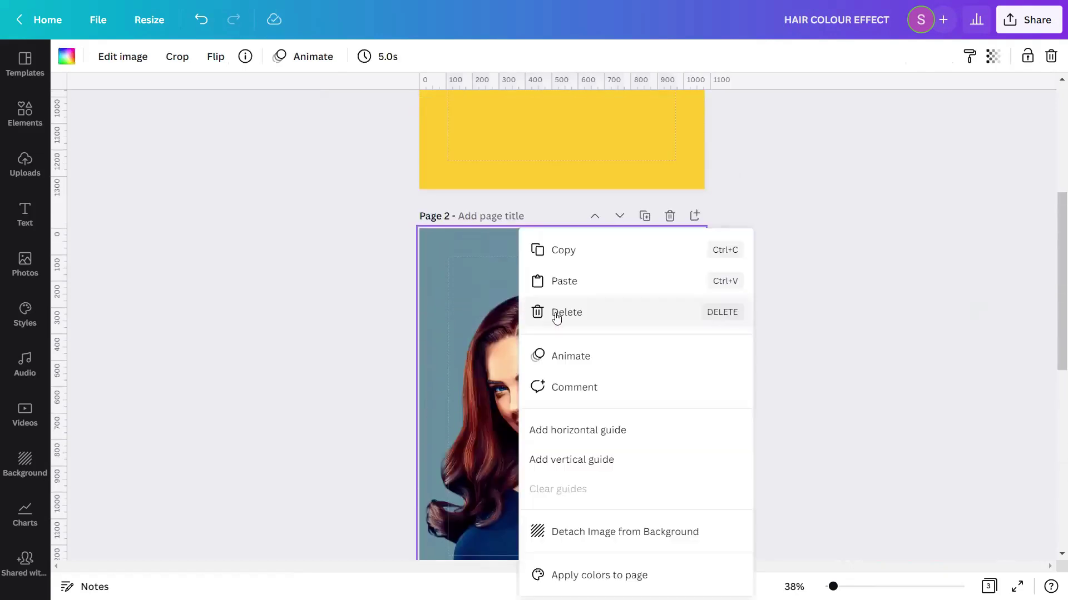
left_click(568, 282)
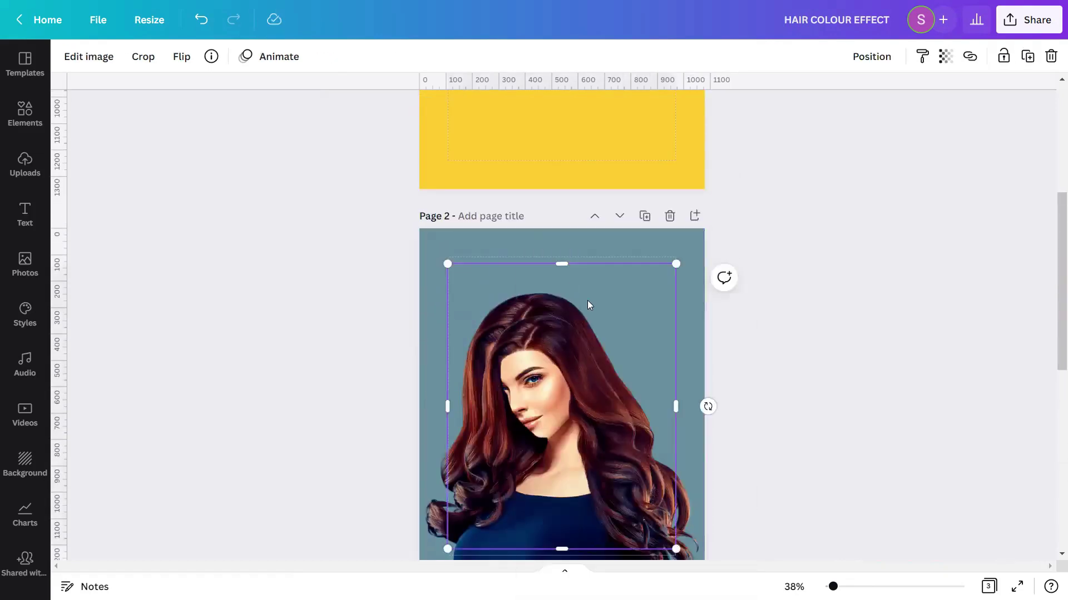
Align the pasted image to the top and left edges of the page.
left_click(866, 63)
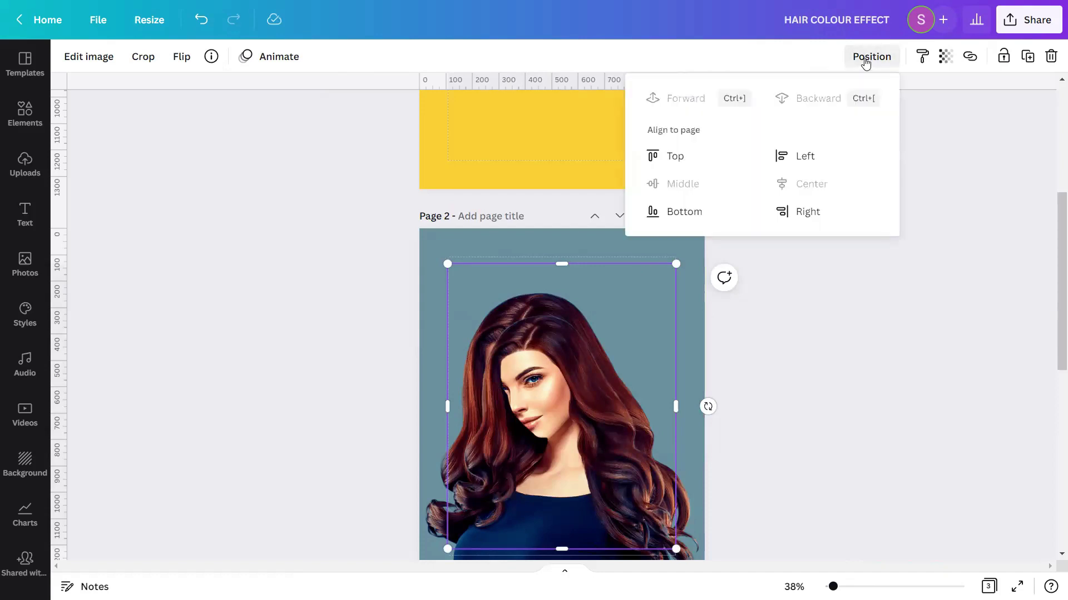
left_click(674, 157)
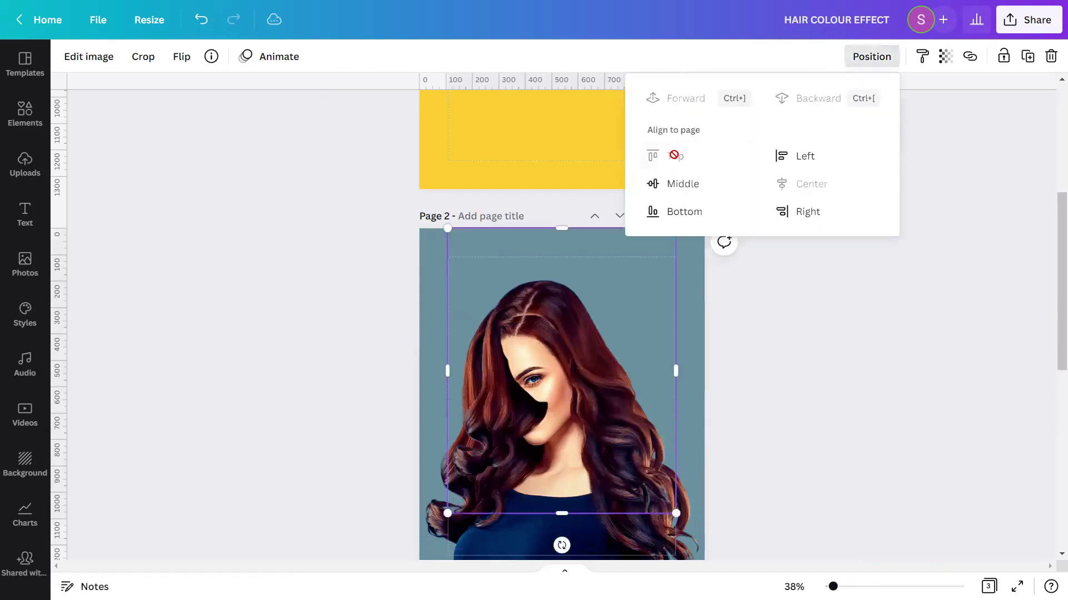
left_click(782, 157)
Enlarge the hair image to Page 2's full width and pull its top edge down to fit.
scroll(650, 474, "down", 1)
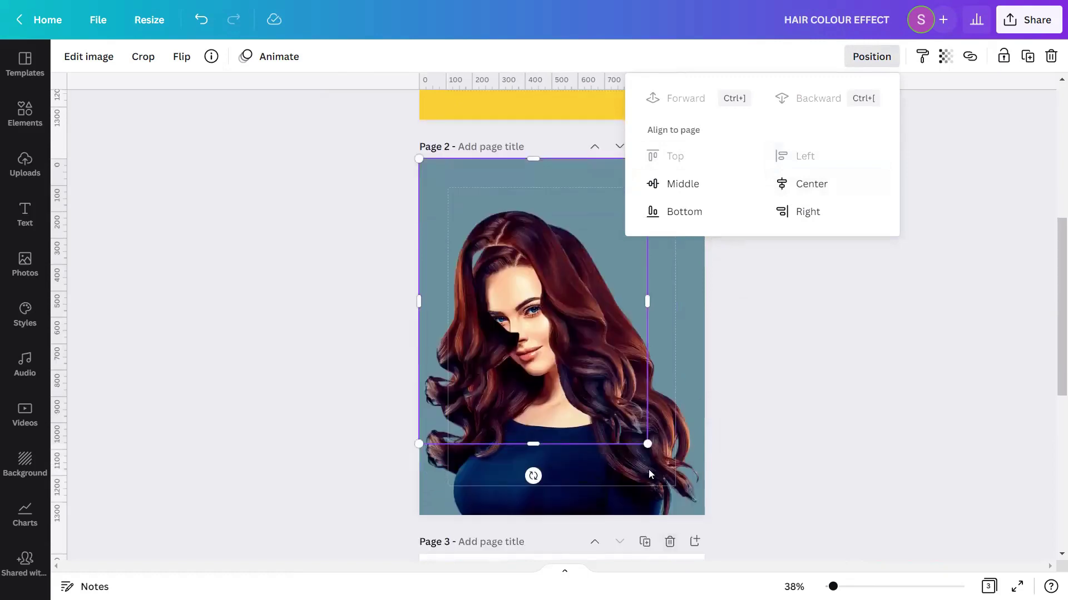
left_click_drag(648, 447, 700, 524)
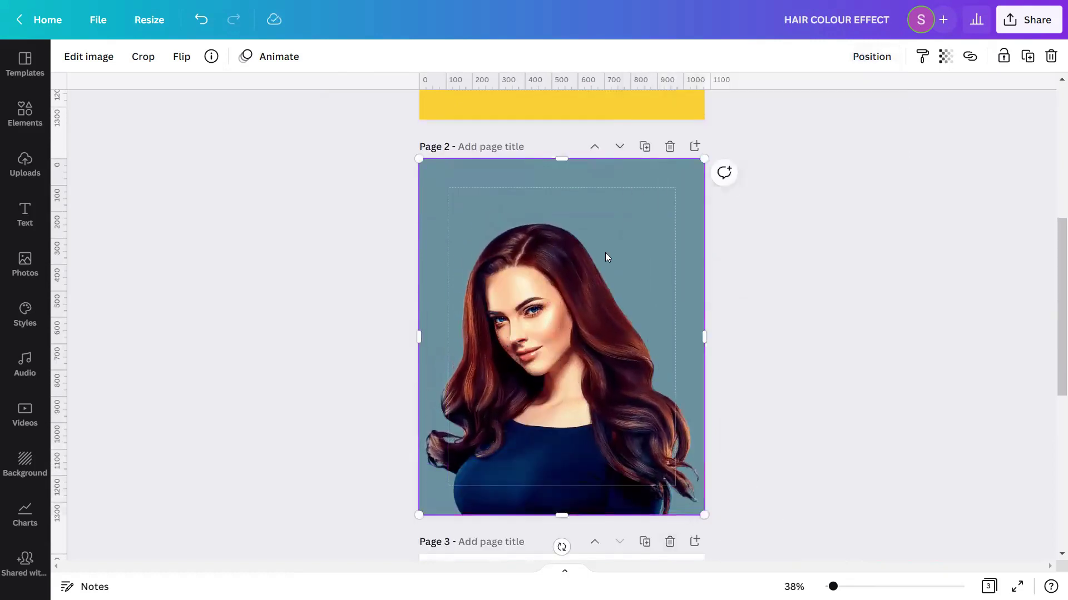
left_click_drag(561, 159, 557, 172)
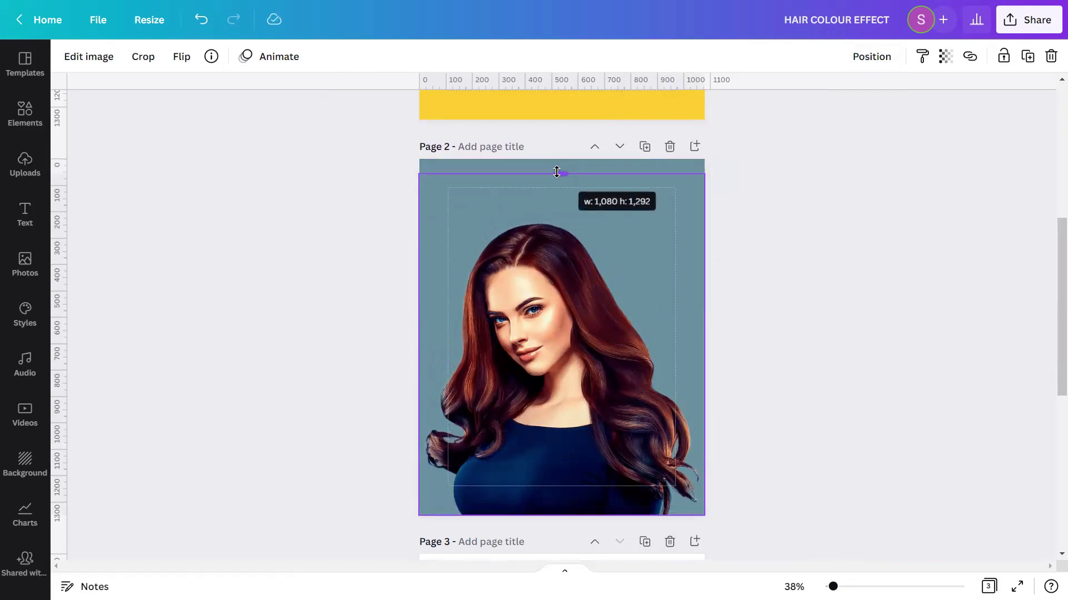
left_click_drag(556, 172, 556, 172)
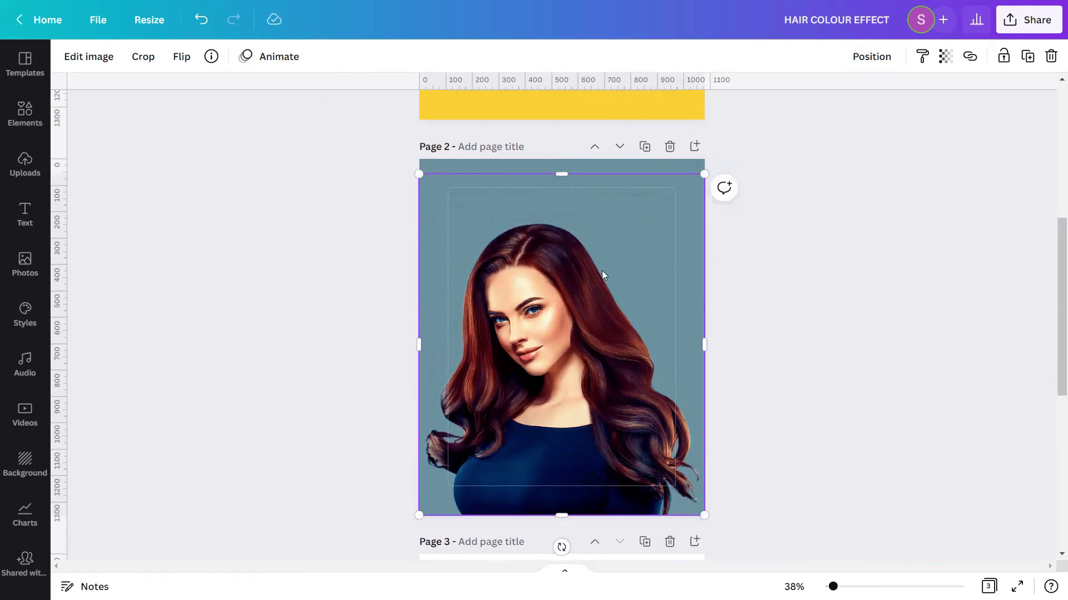
Reselect the hair image on Page 2 and bring up its image effects.
left_click_drag(832, 587, 838, 587)
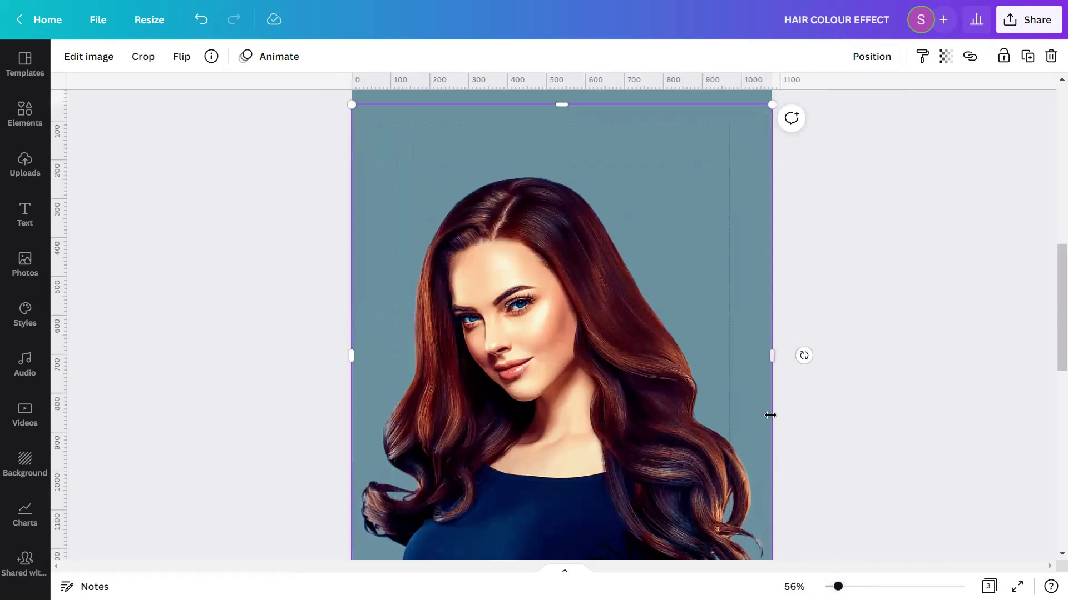
left_click(804, 389)
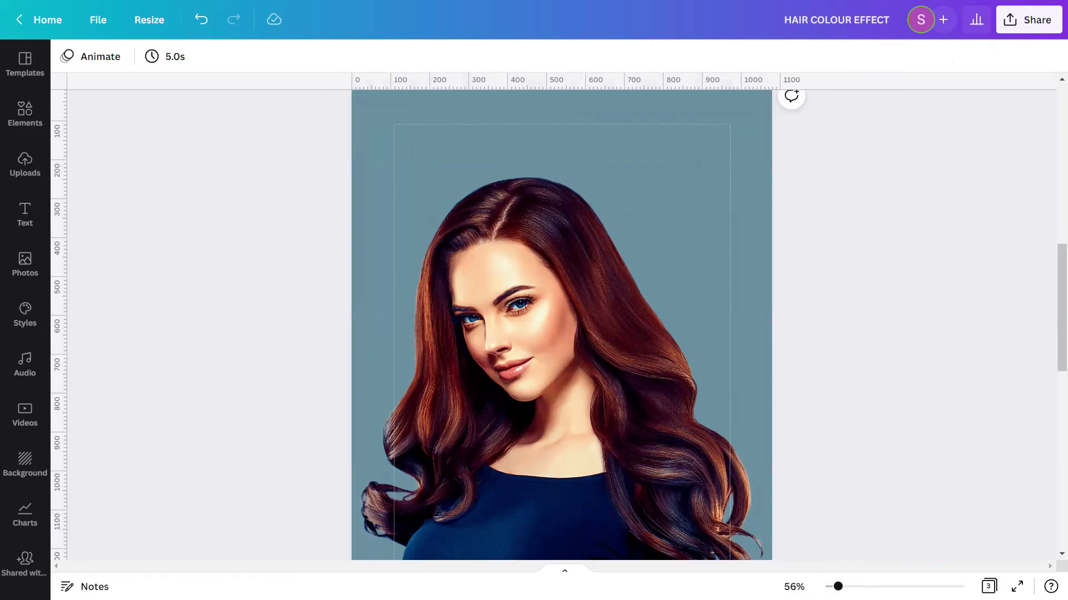
left_click_drag(838, 587, 833, 587)
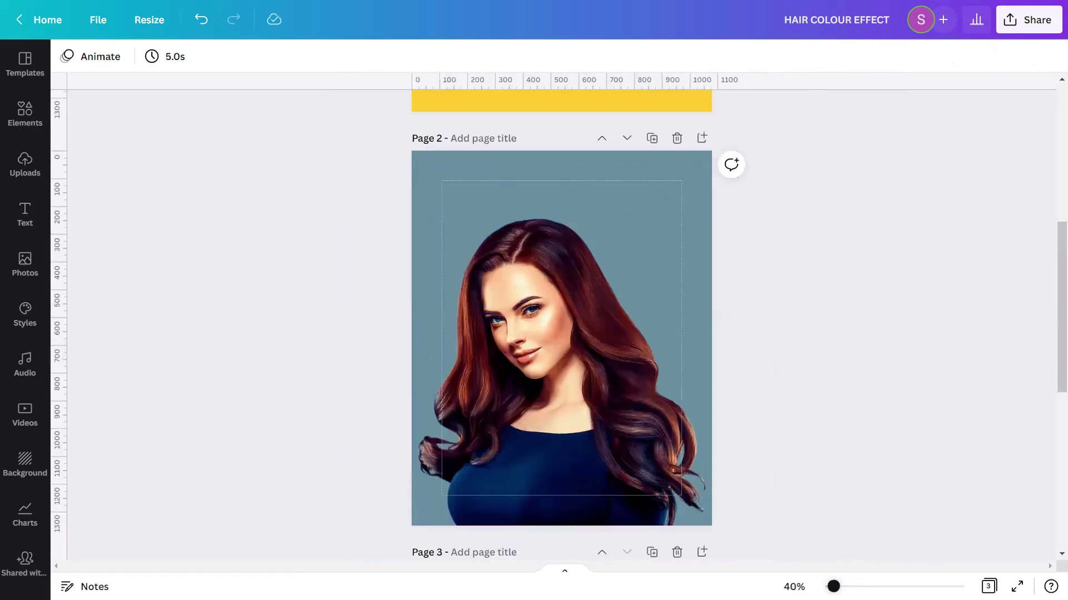
left_click(602, 423)
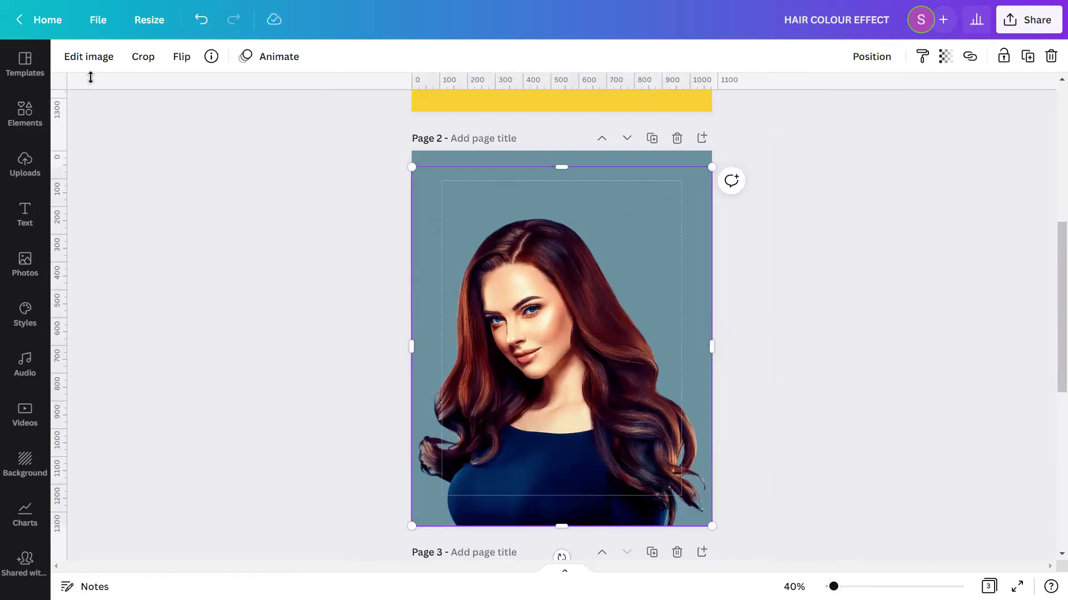
left_click(99, 58)
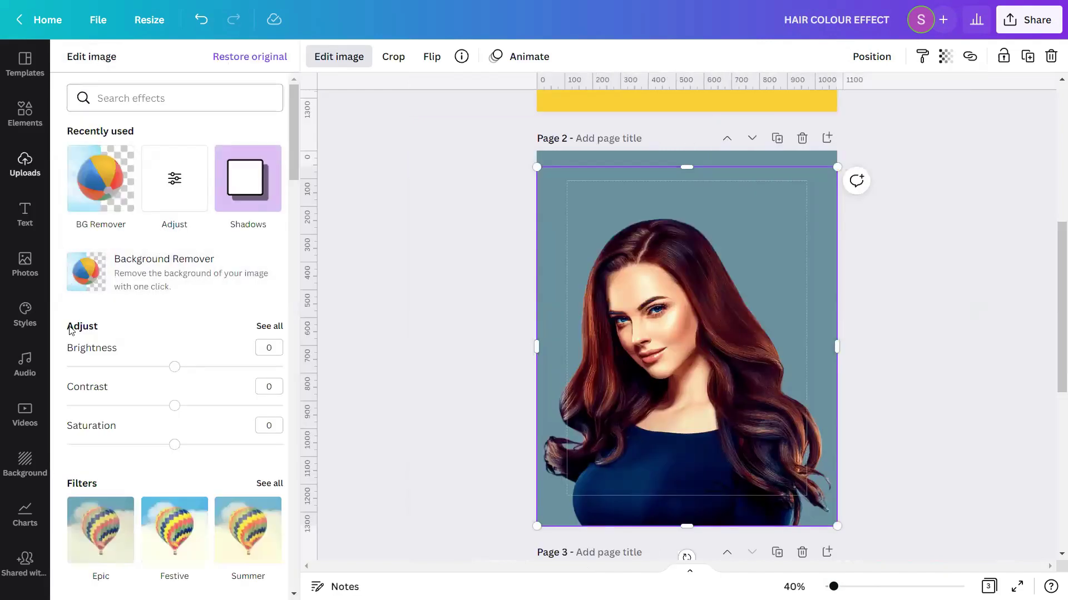
Set the hair image's Contrast to 10, Saturation to -100 and Tint to 3.
left_click(277, 329)
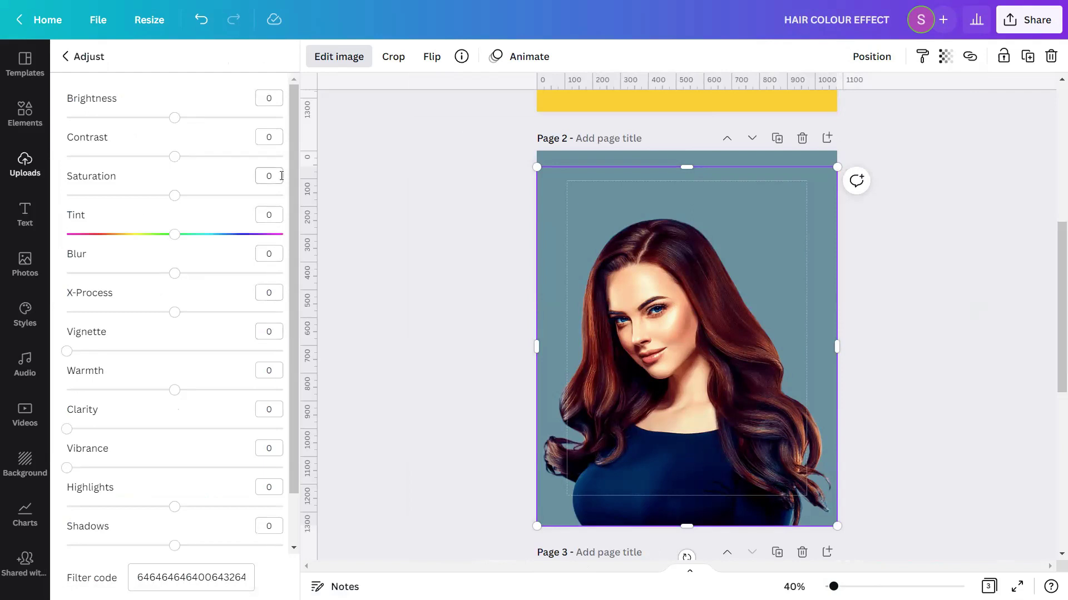
left_click(278, 137)
type("10")
left_click(280, 179)
type("-100")
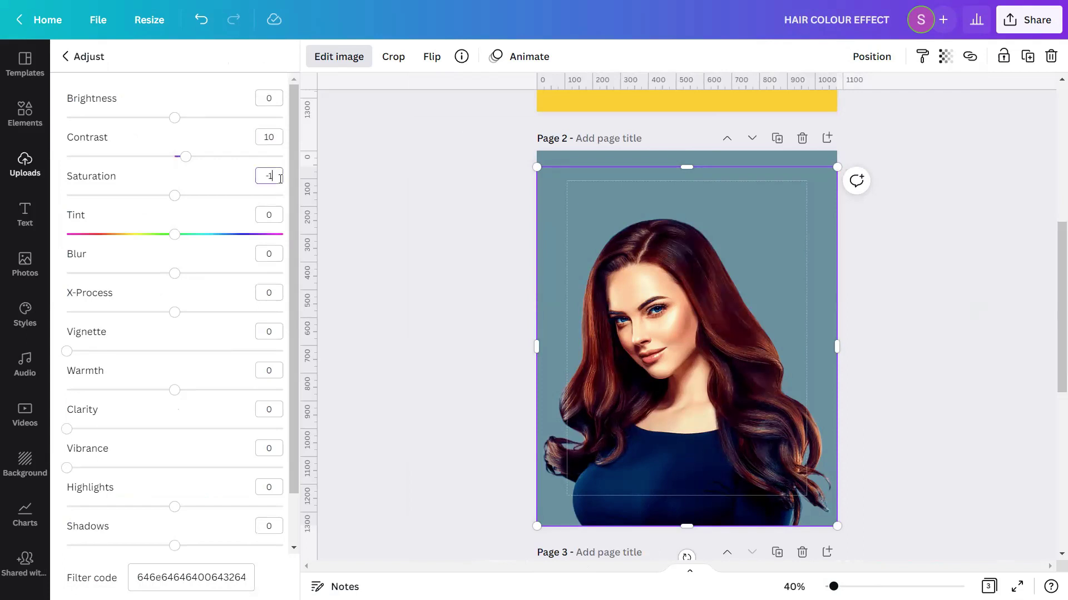
left_click(274, 216)
type("3")
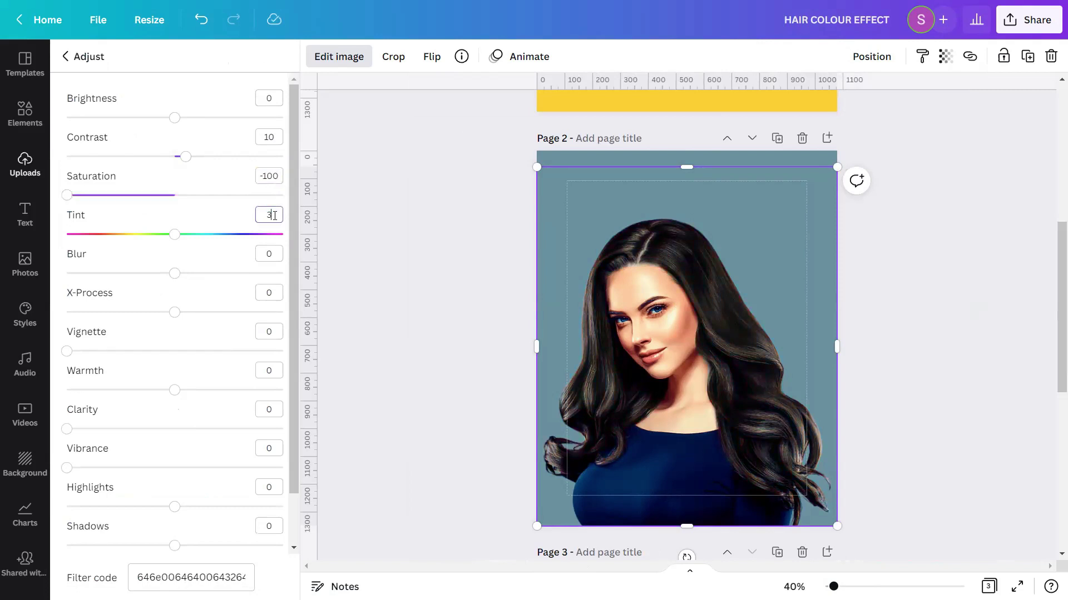
Set Clarity 10, Vibrance 35, Highlights 100 and Shadows 100 for lighter green hair.
left_click(275, 414)
type("10")
left_click(275, 449)
type("35")
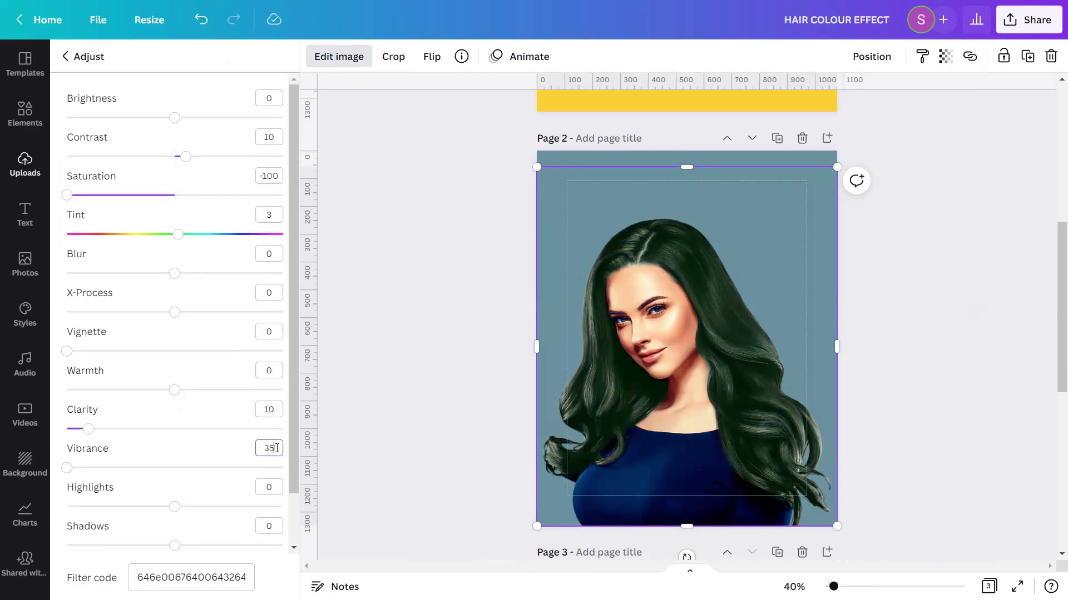
left_click(275, 484)
type("00")
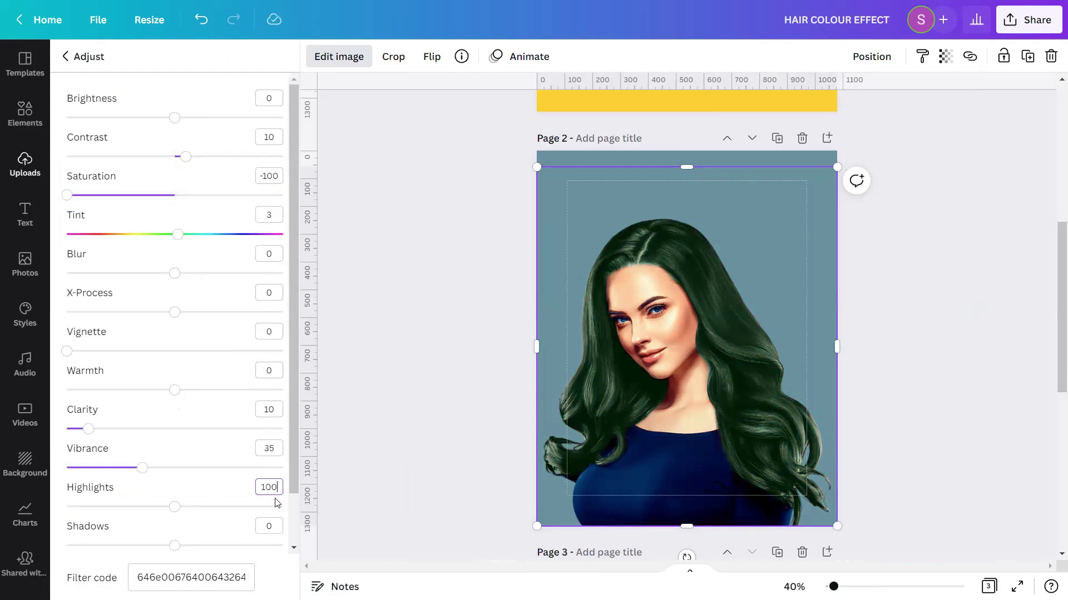
left_click(275, 526)
type("100")
key("Return")
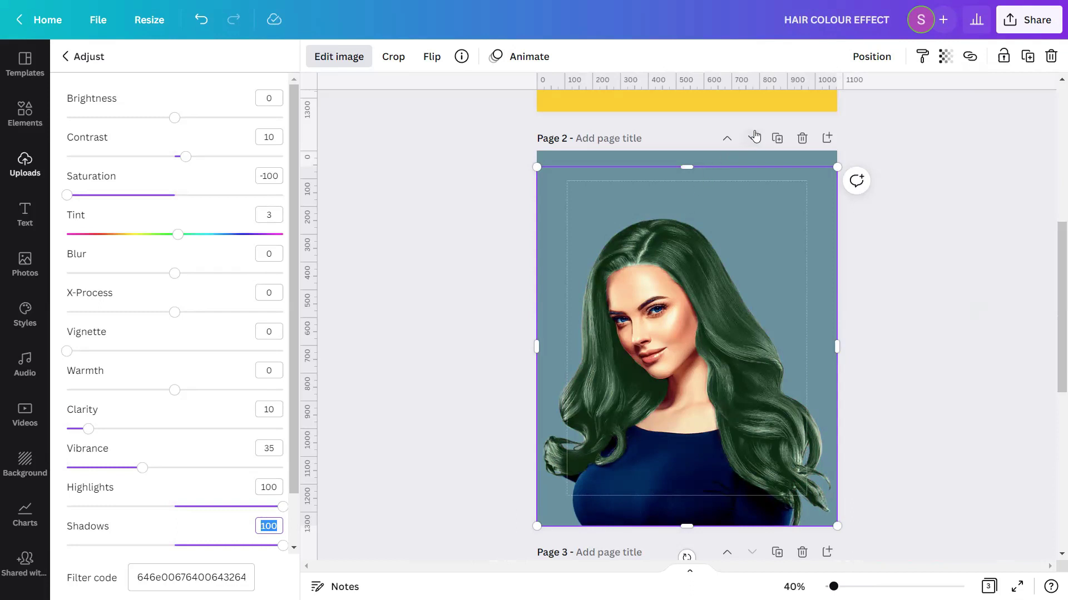
Duplicate the green-hair page and give the new Page 3 hair Tint 45 and Warmth -100.
left_click(777, 138)
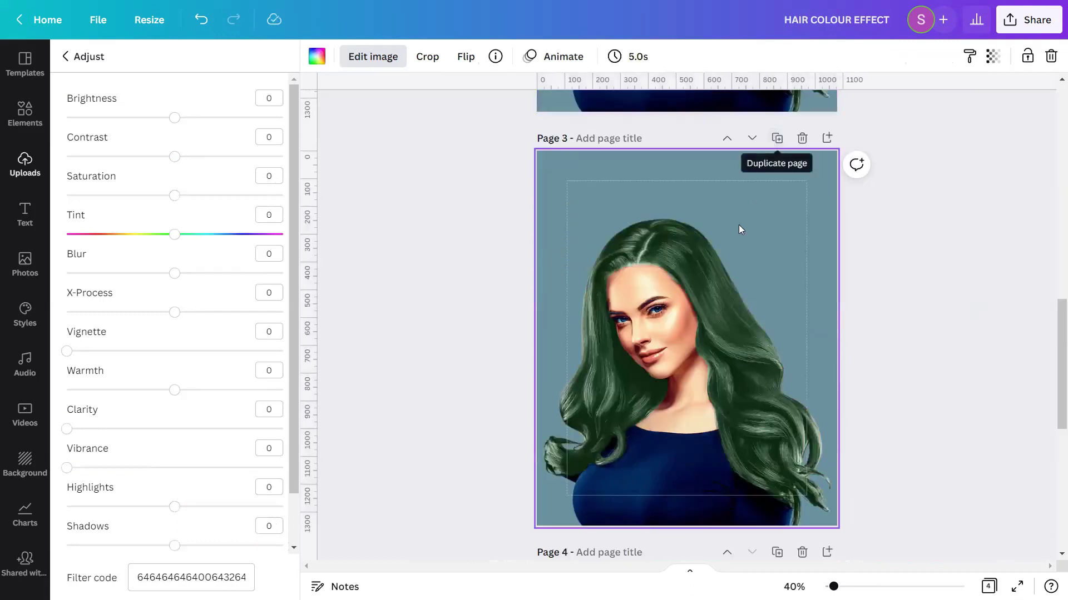
left_click(717, 309)
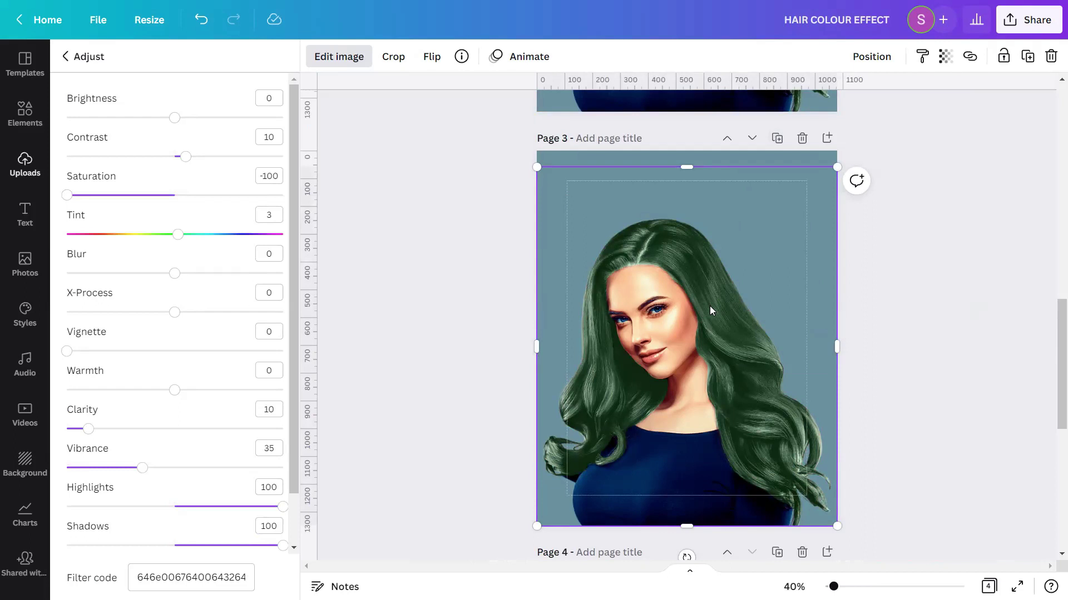
left_click(275, 137)
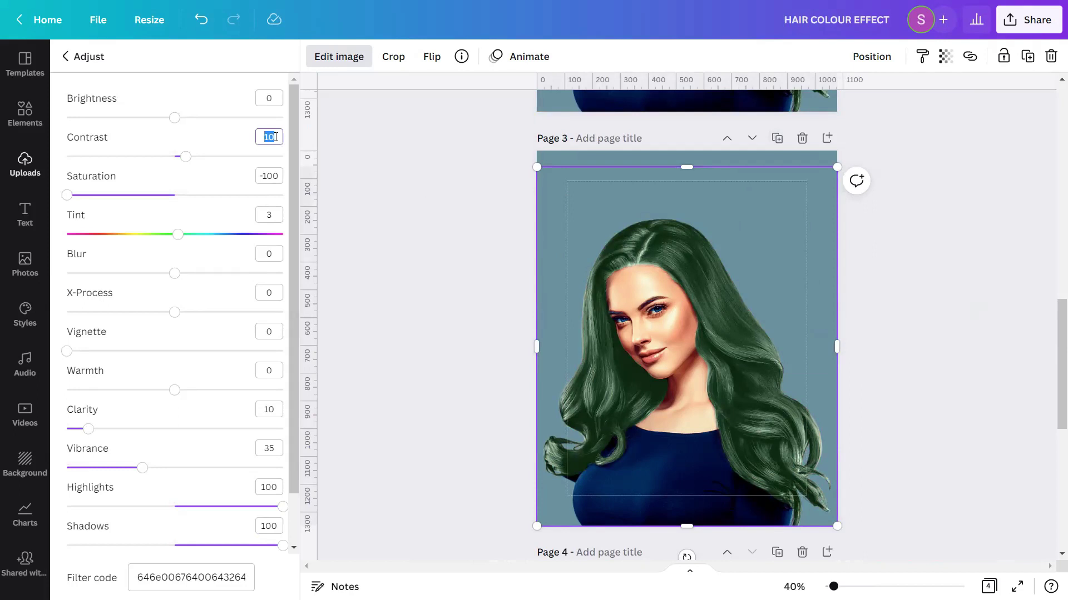
left_click(278, 177)
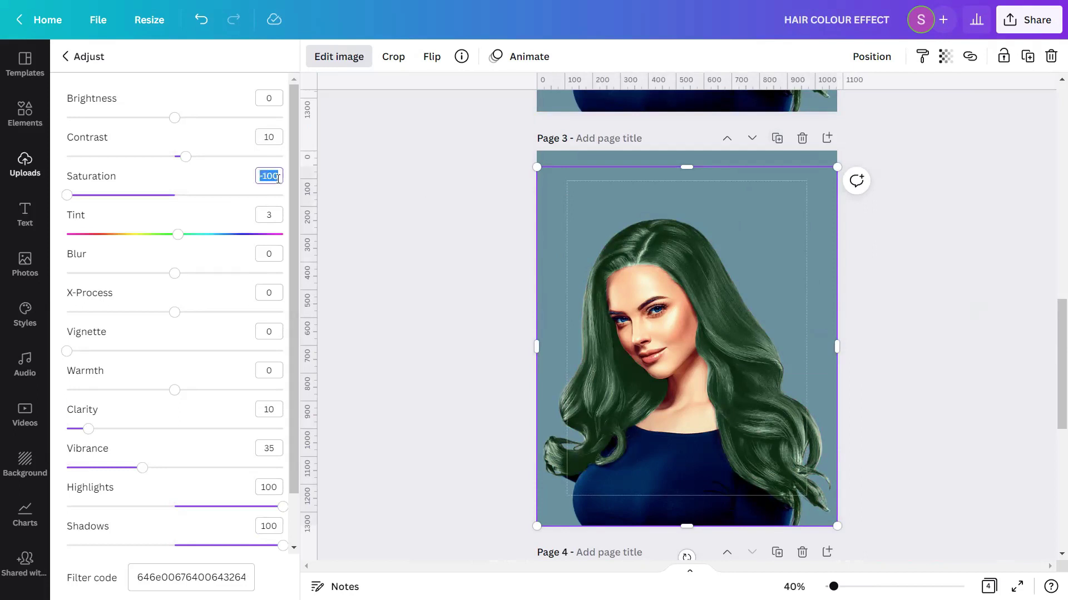
left_click(278, 215)
left_click(273, 373)
type("-100")
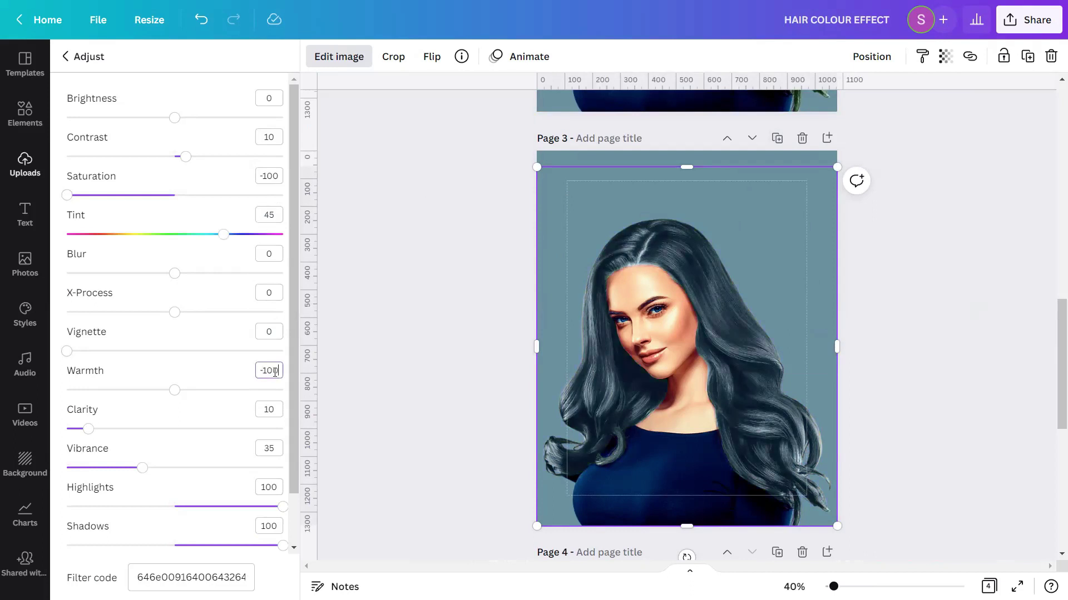
left_click(274, 410)
left_click(271, 448)
left_click(278, 488)
left_click(280, 522)
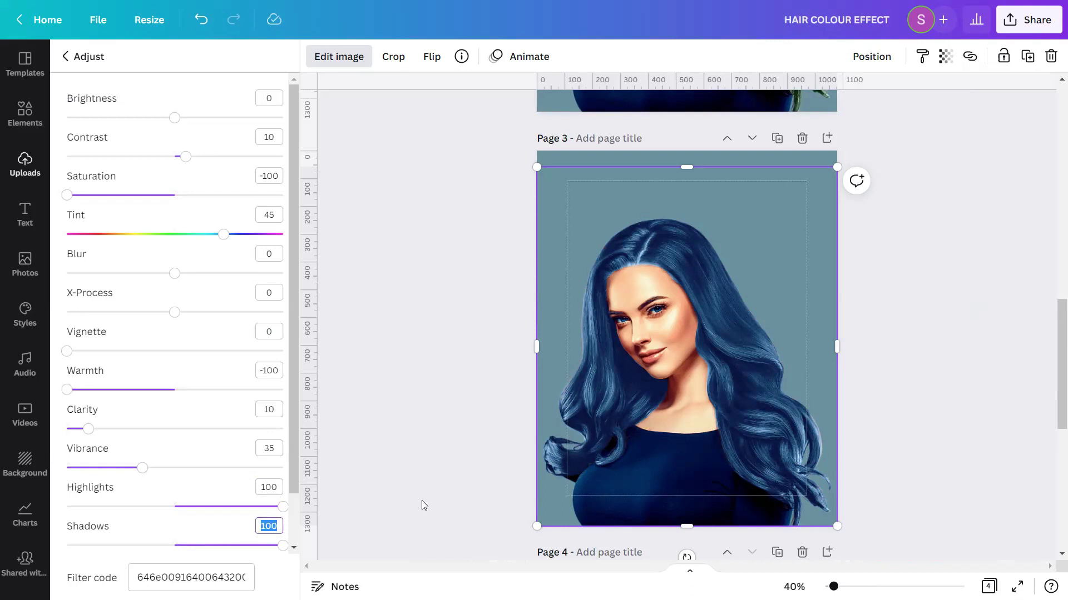
key("Escape")
key("Escape")
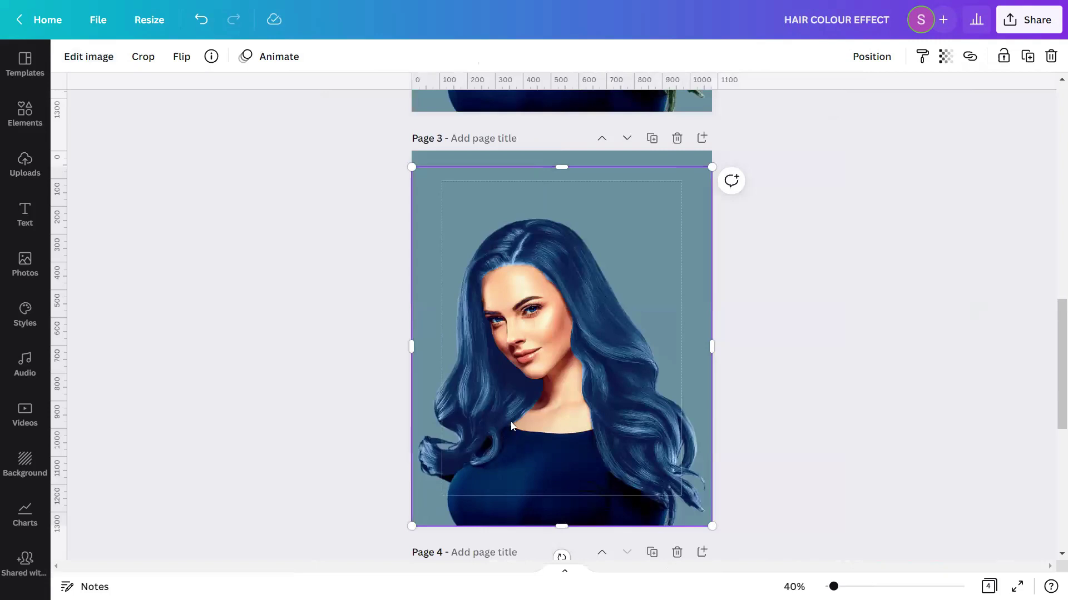
Duplicate the blue-hair page and show all adjustments for the new page's hair image.
left_click(657, 142)
left_click(579, 328)
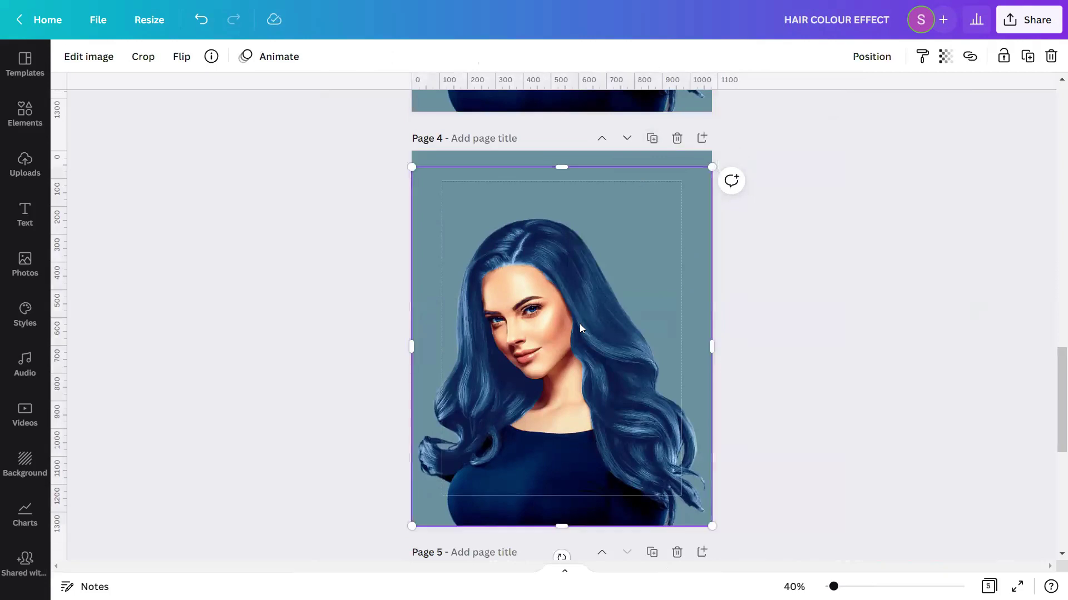
left_click(102, 56)
left_click(268, 327)
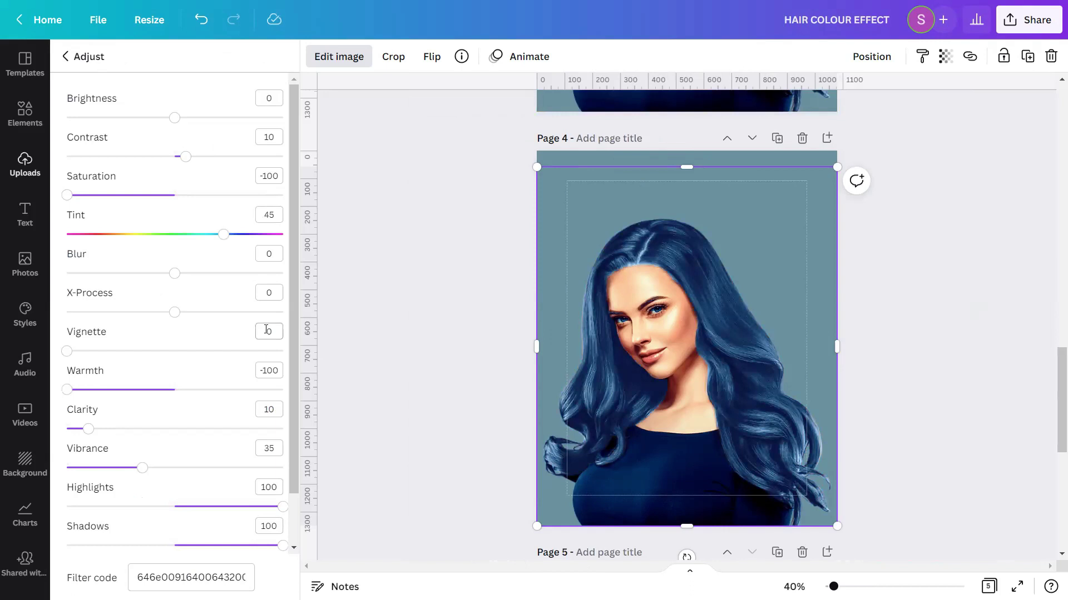
Set the copy's hair to Saturation 50, Tint -75 and Warmth 0 to make it red.
left_click(277, 137)
left_click(280, 176)
type("50")
left_click(275, 219)
type("-7")
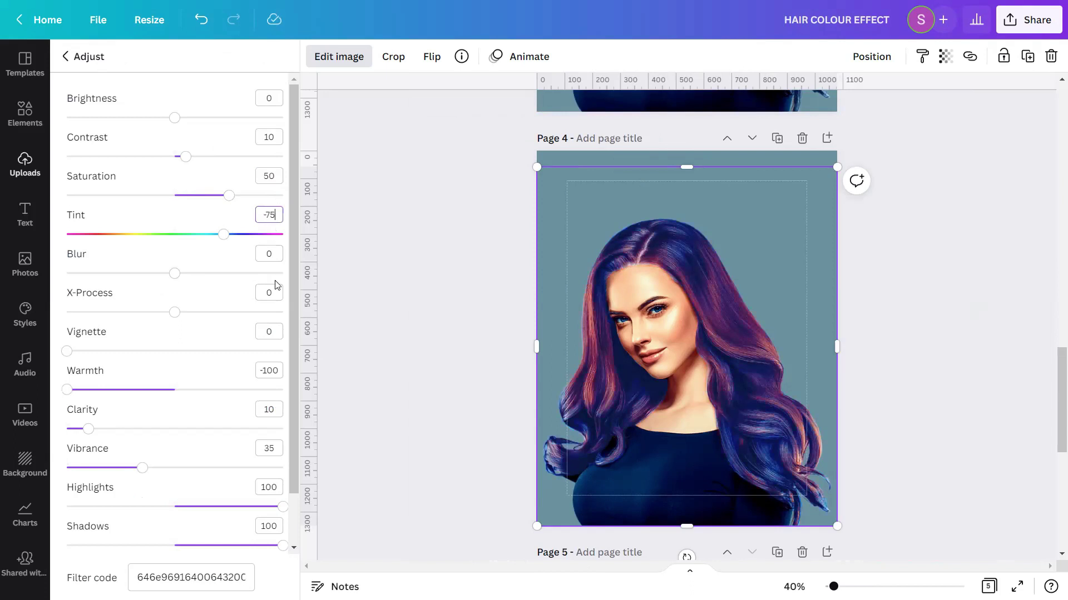
left_click(273, 412)
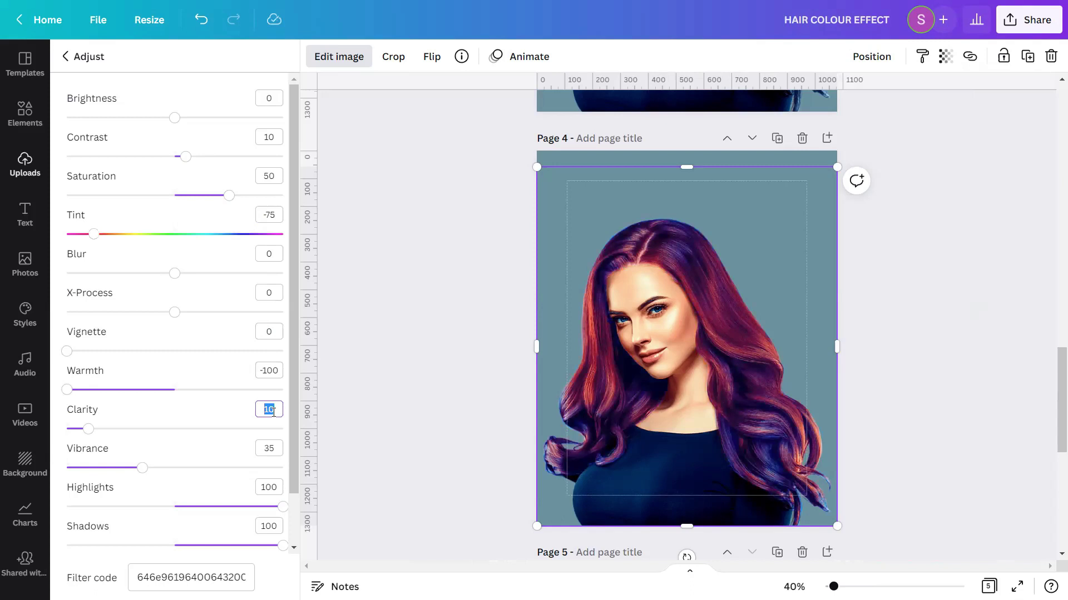
left_click(282, 370)
type("0")
left_click(277, 449)
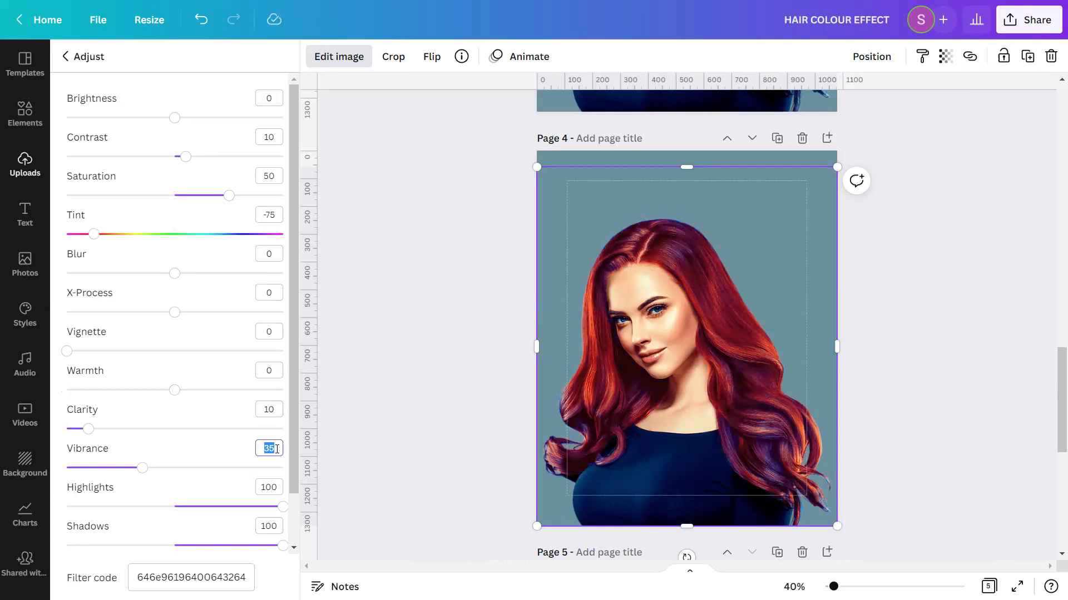
left_click(277, 489)
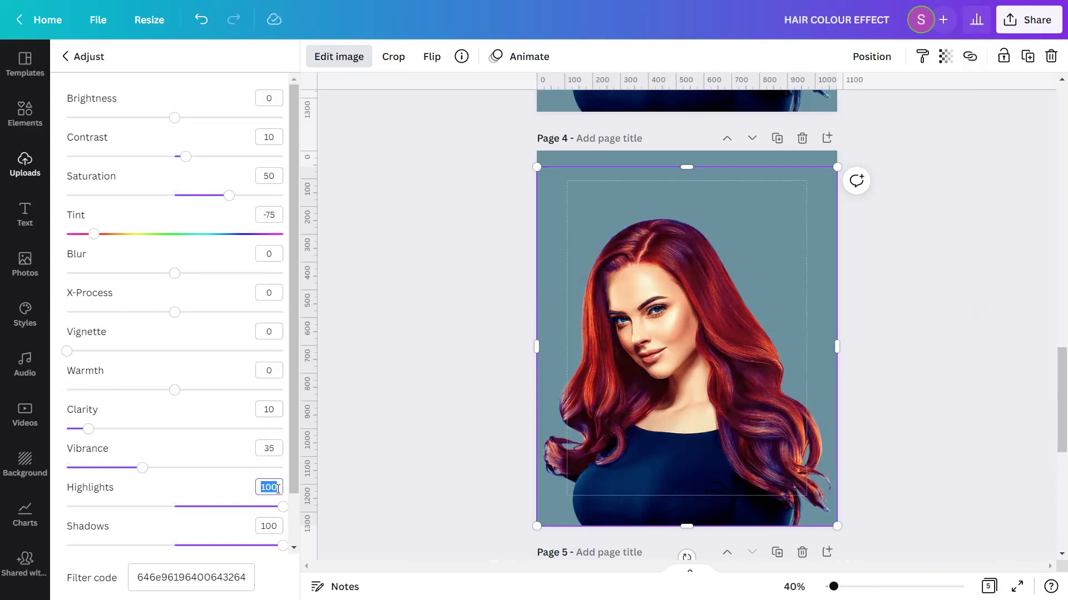
left_click(280, 525)
key("Escape")
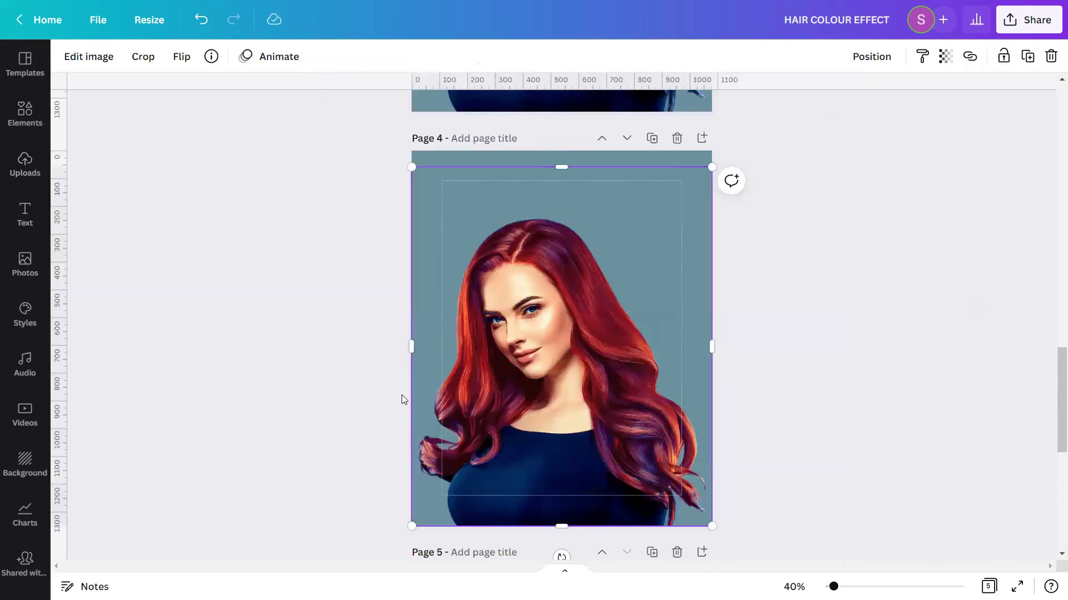
left_click(785, 385)
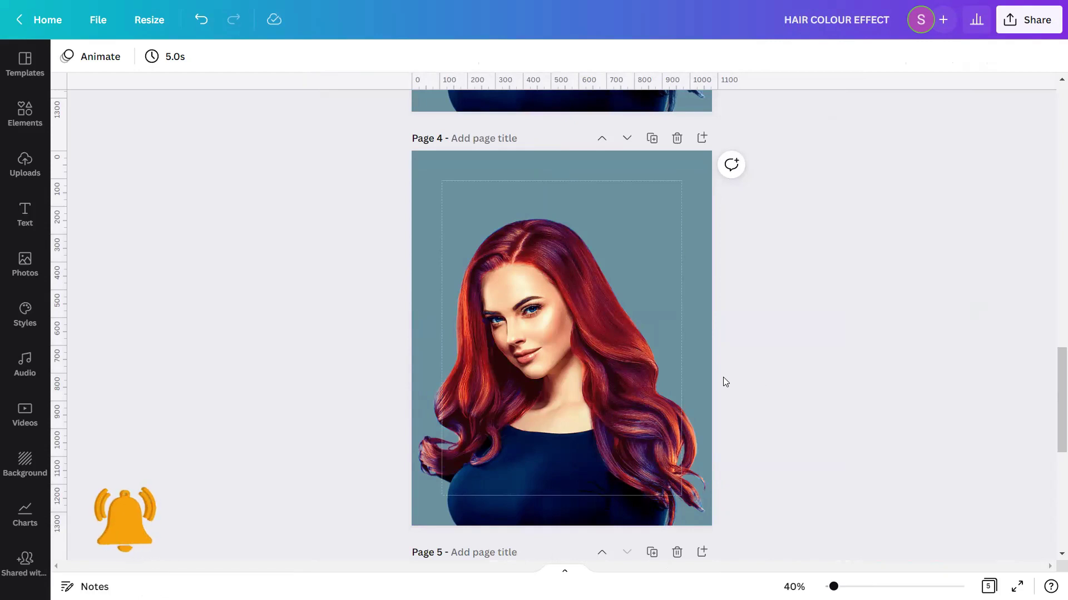
Insert a new page after the title page and clear its yellow background to white.
scroll(651, 367, "up", 10)
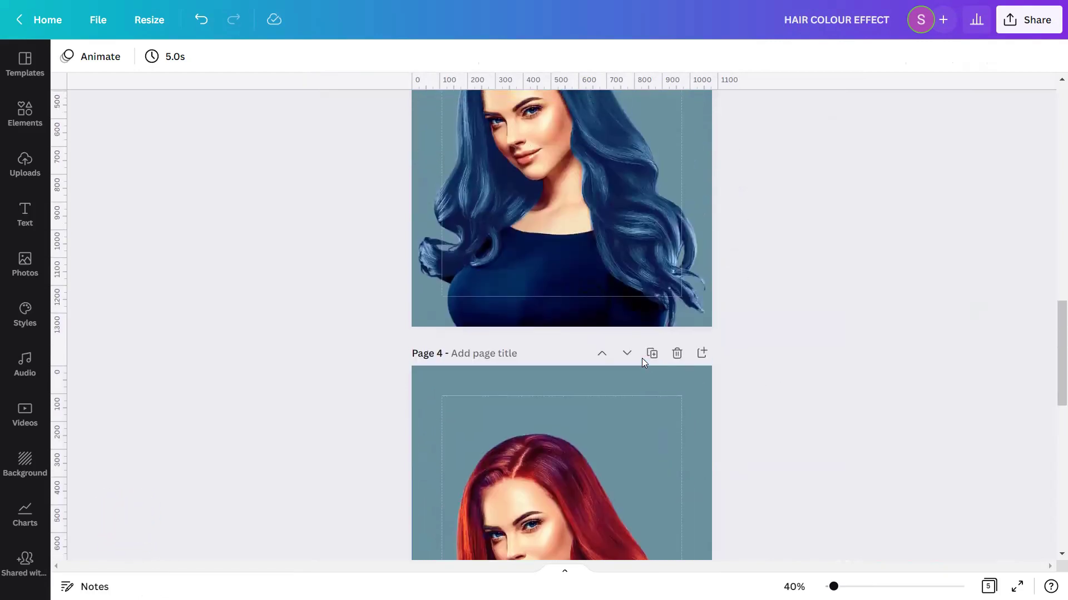
scroll(643, 362, "up", 7)
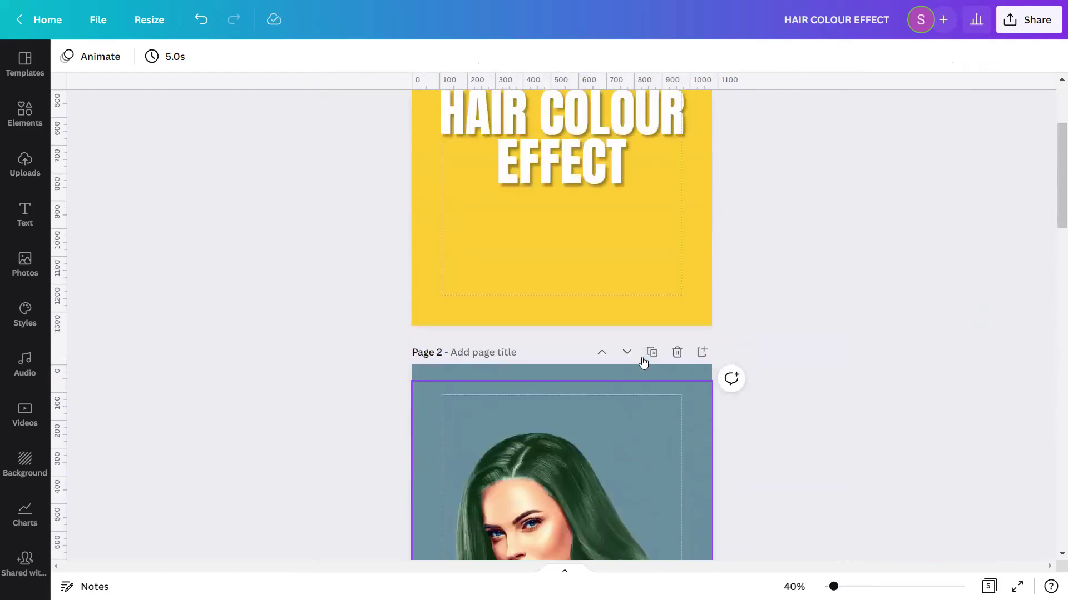
scroll(644, 362, "up", 3)
scroll(642, 359, "up", 1)
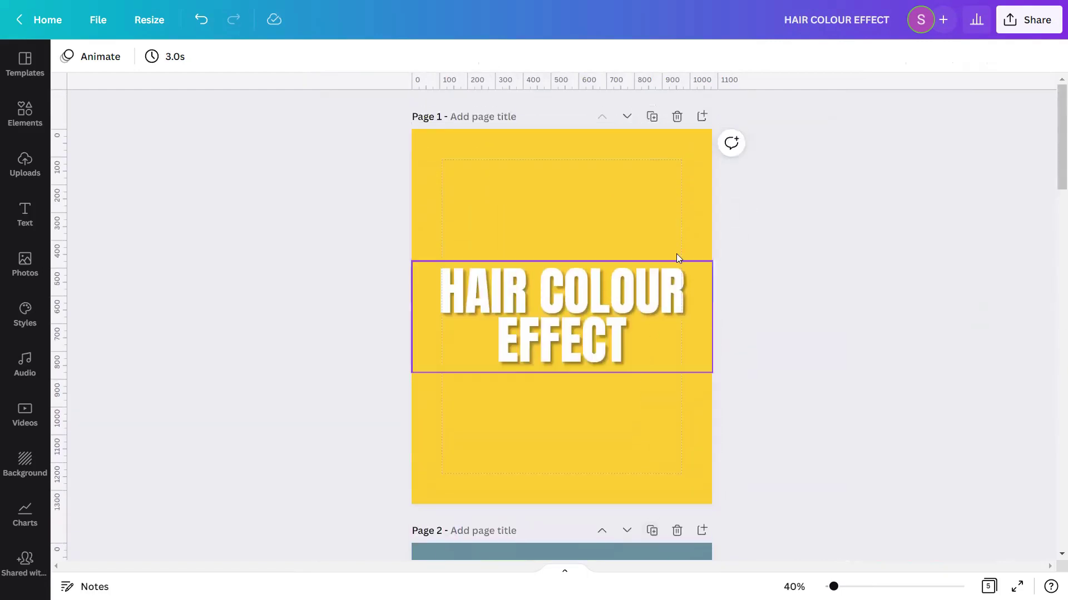
left_click(701, 115)
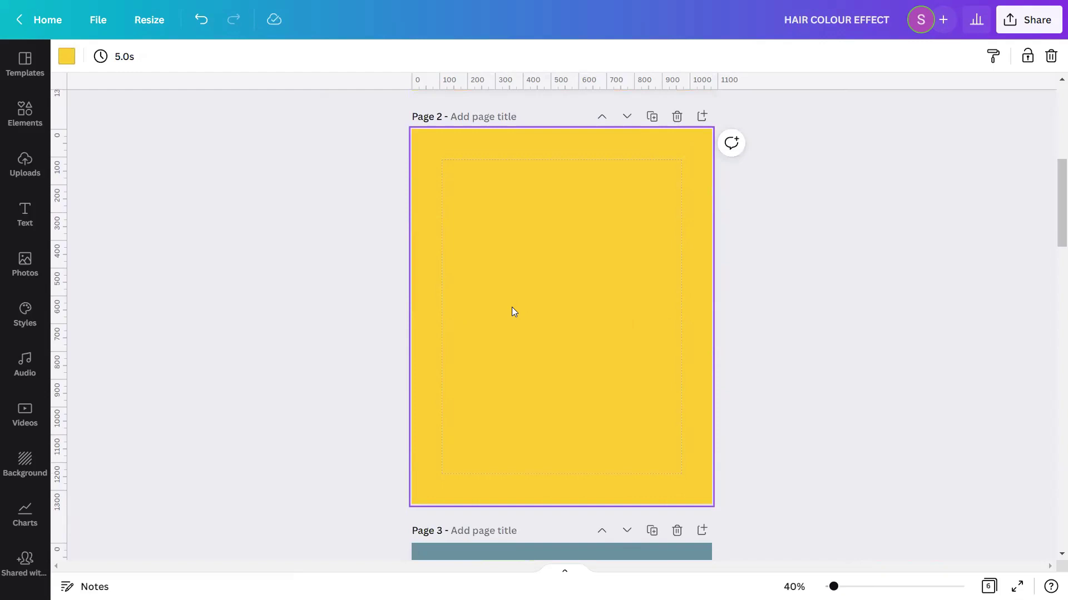
key("Delete")
Make the original brunette portrait the new page's background and present full screen.
left_click(25, 176)
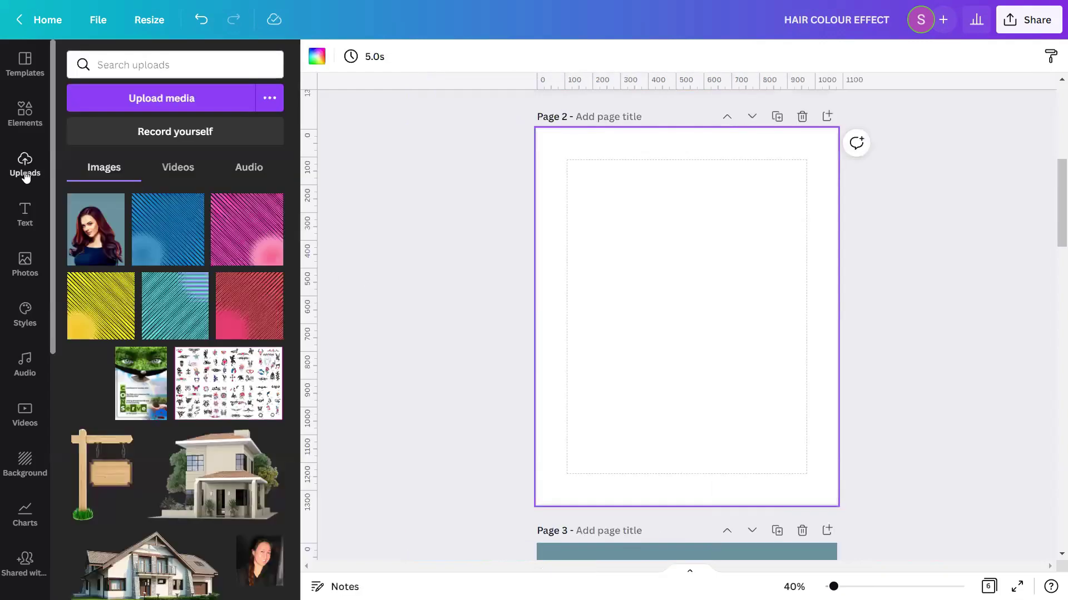
left_click(96, 229)
left_click(303, 325)
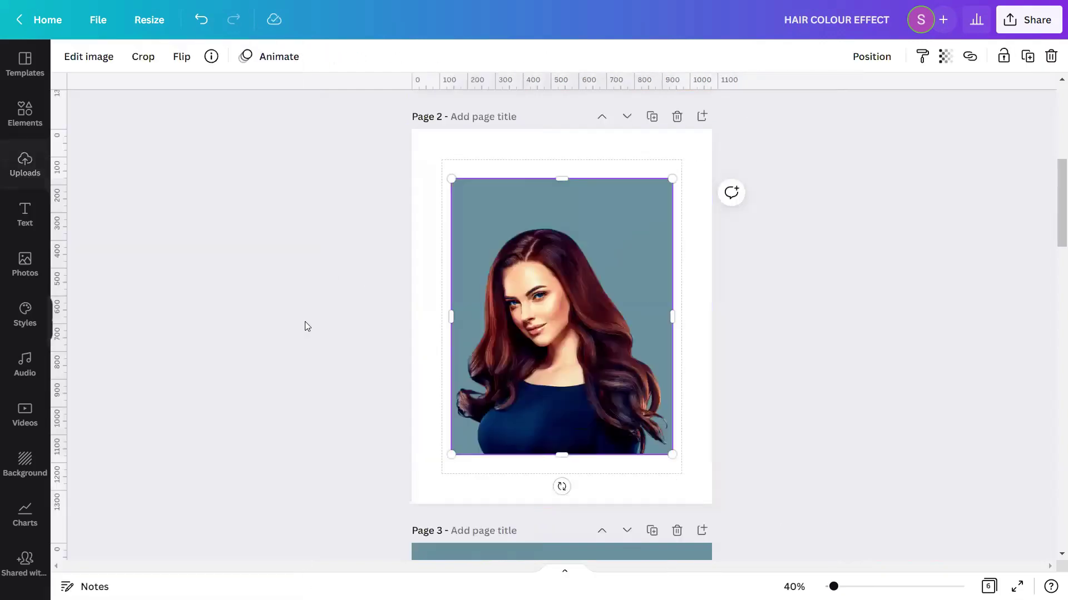
right_click(509, 335)
left_click(619, 548)
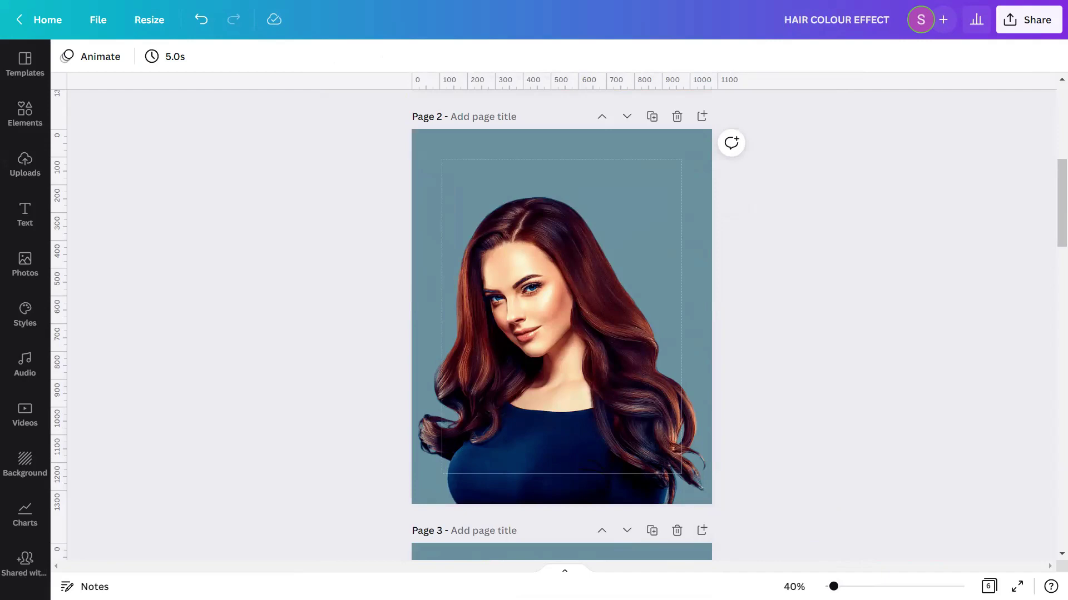
left_click(1017, 587)
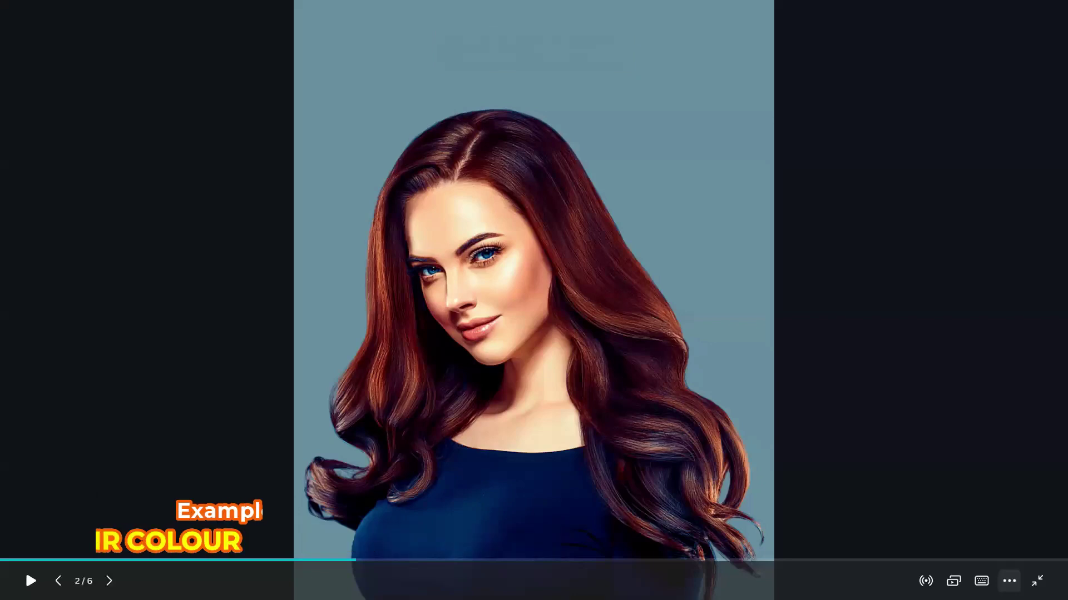
Advance the slideshow past the green, blue and red hair slides to the final four-panel comparison grid.
key("Right")
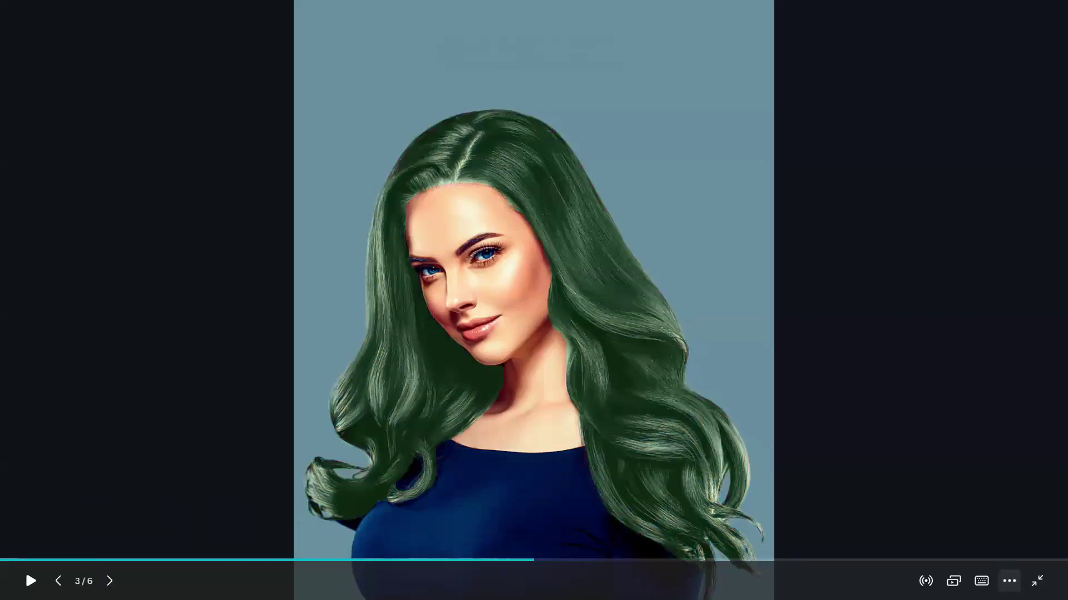
key("Right")
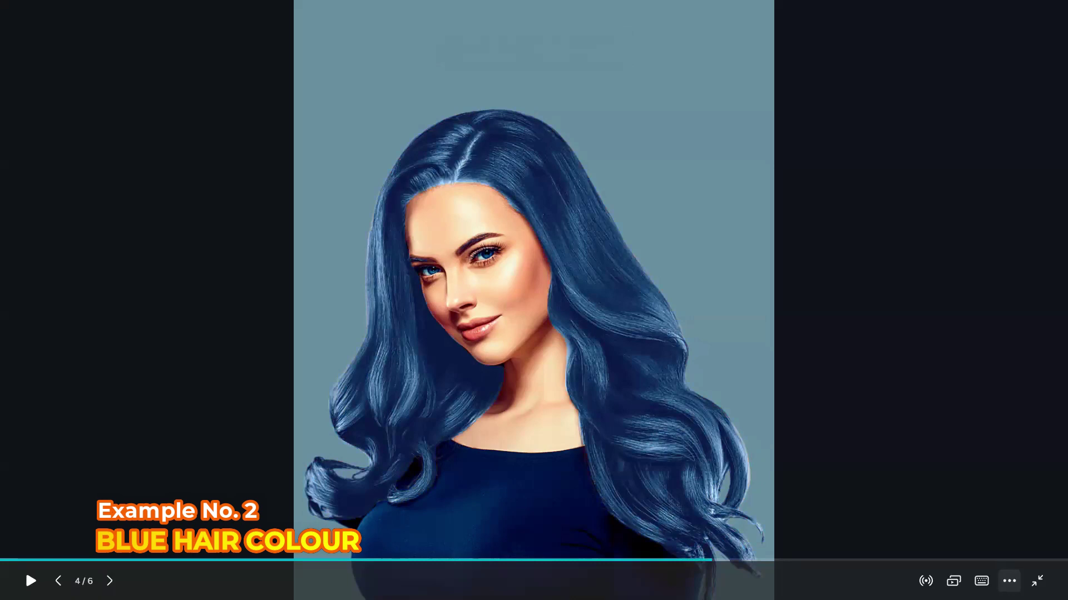
key("Right")
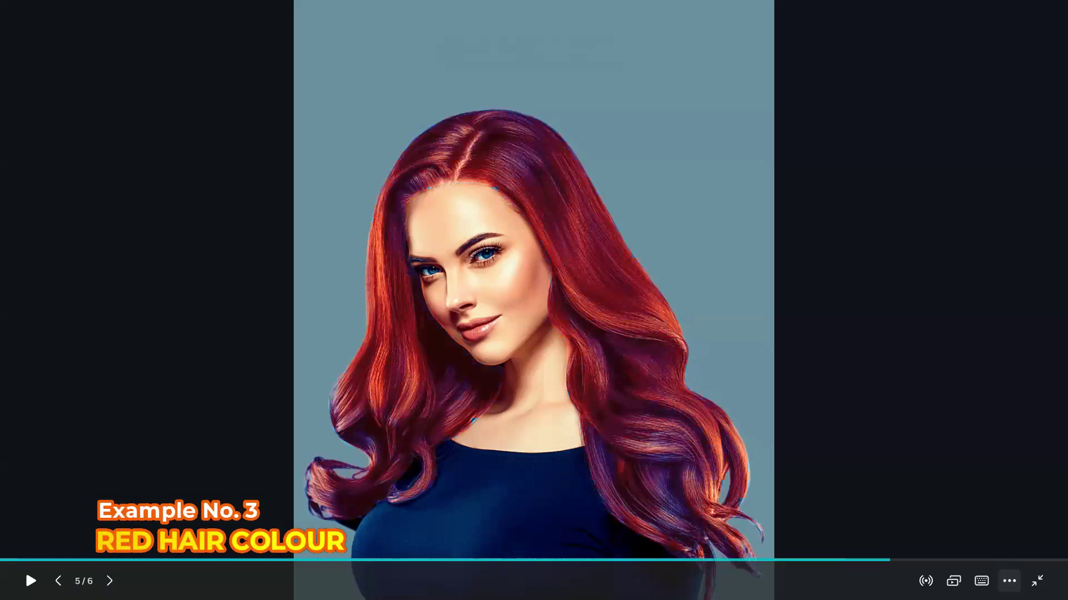
key("Right")
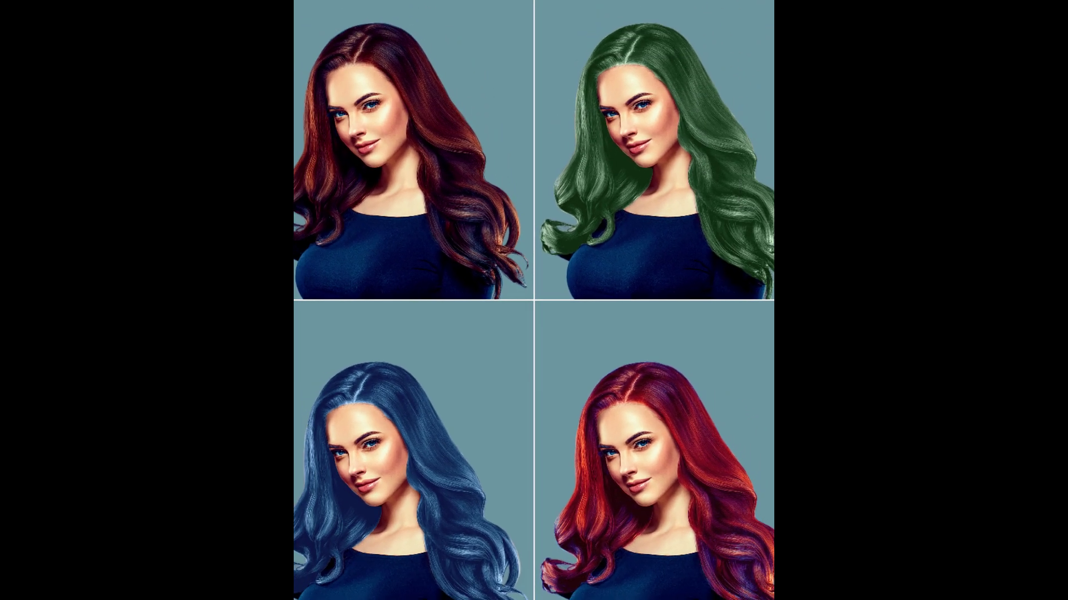
key("Right")
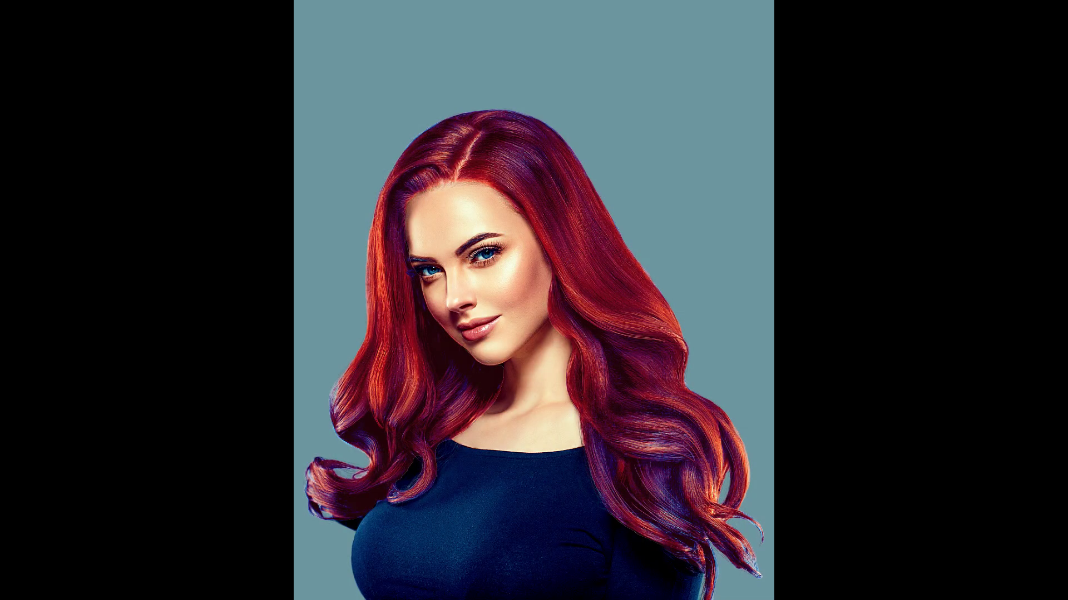